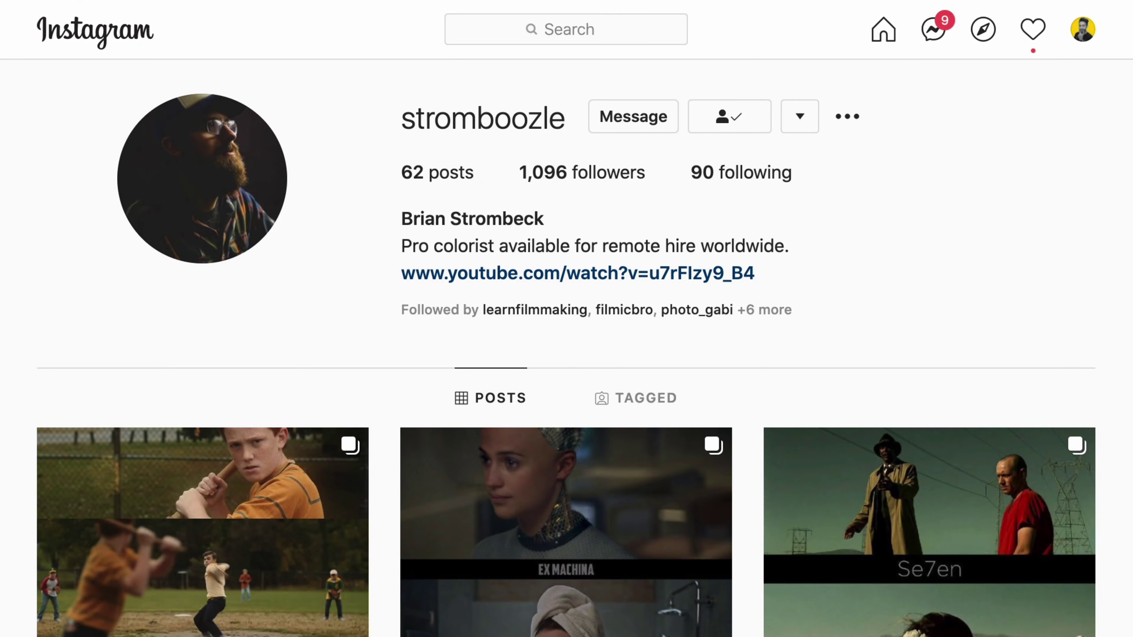
Label node 01 'offset'.
{"action": "scroll", "coordinate": [565, 348], "scroll_direction": "down", "scroll_amount": 10}
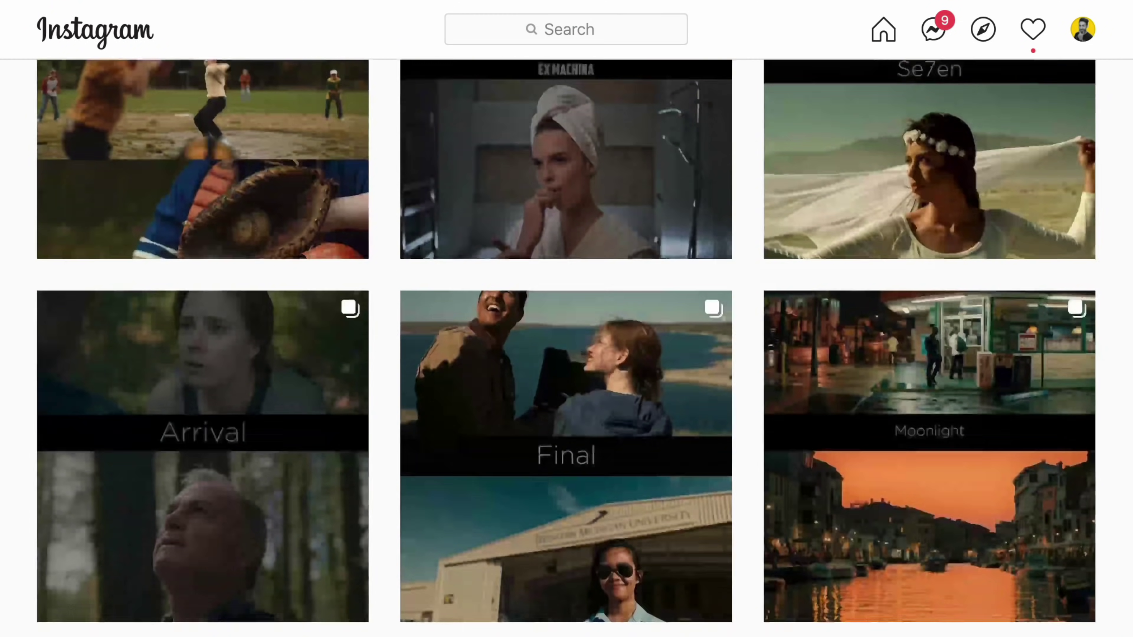
{"action": "scroll", "coordinate": [565, 348], "scroll_direction": "down", "scroll_amount": 15}
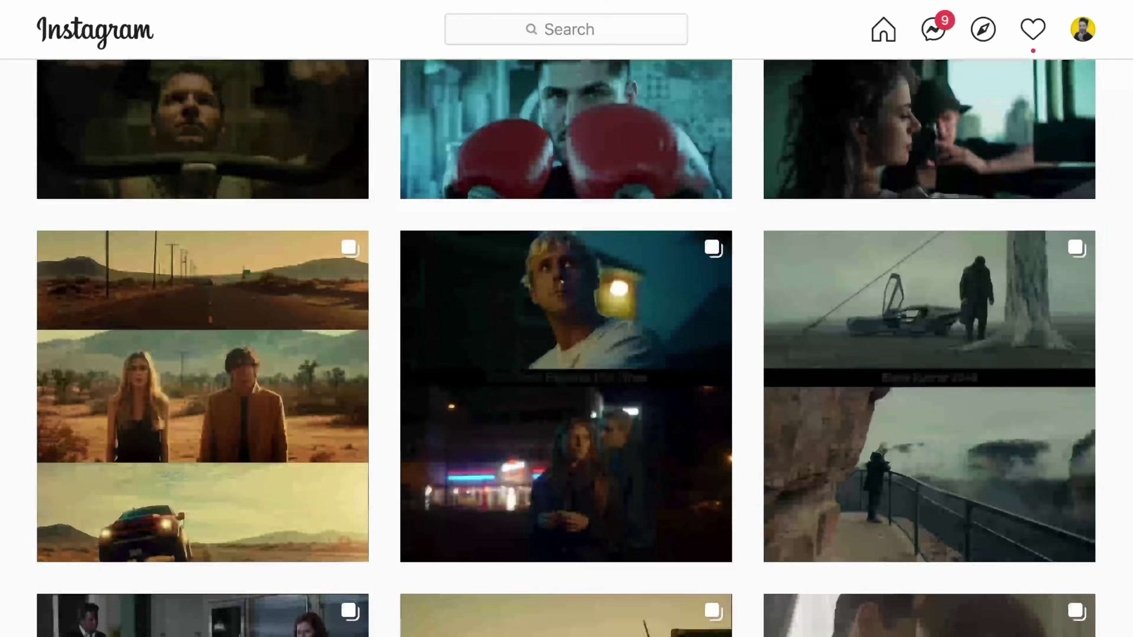
{"action": "scroll", "coordinate": [565, 348], "scroll_direction": "down", "scroll_amount": 15}
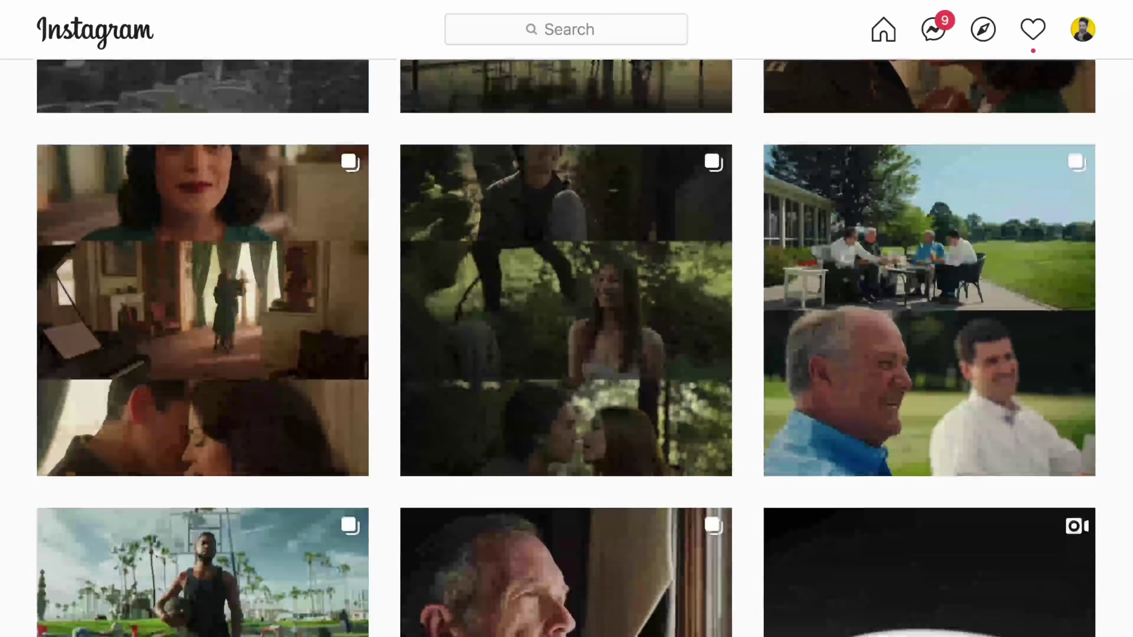
{"action": "scroll", "coordinate": [566, 348], "scroll_direction": "down", "scroll_amount": 15}
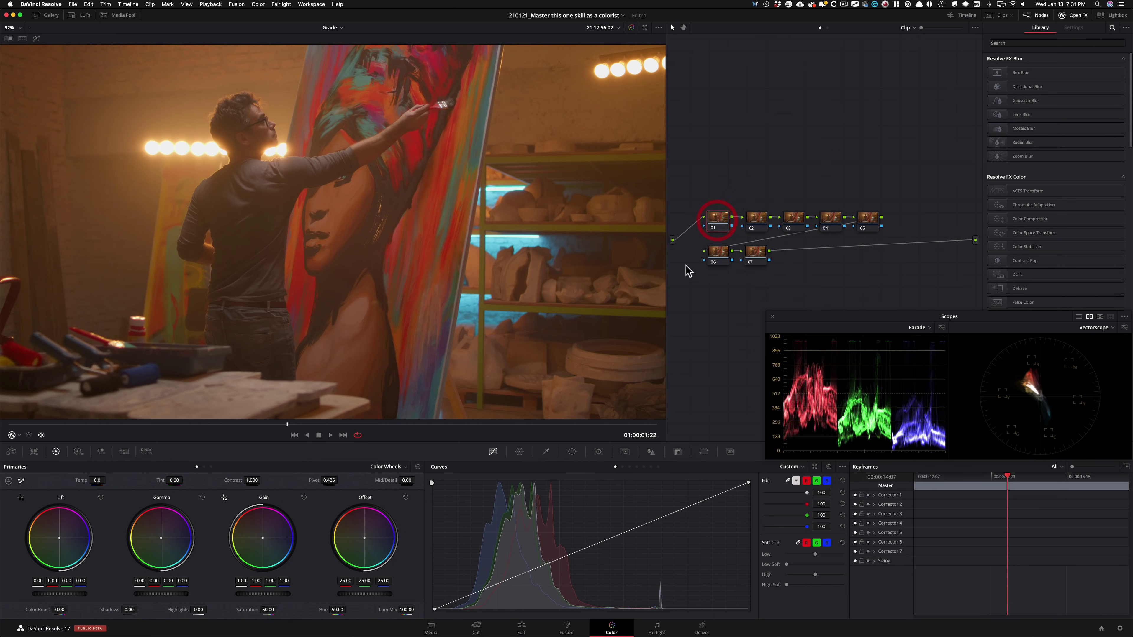
{"action": "key", "text": "Tab"}
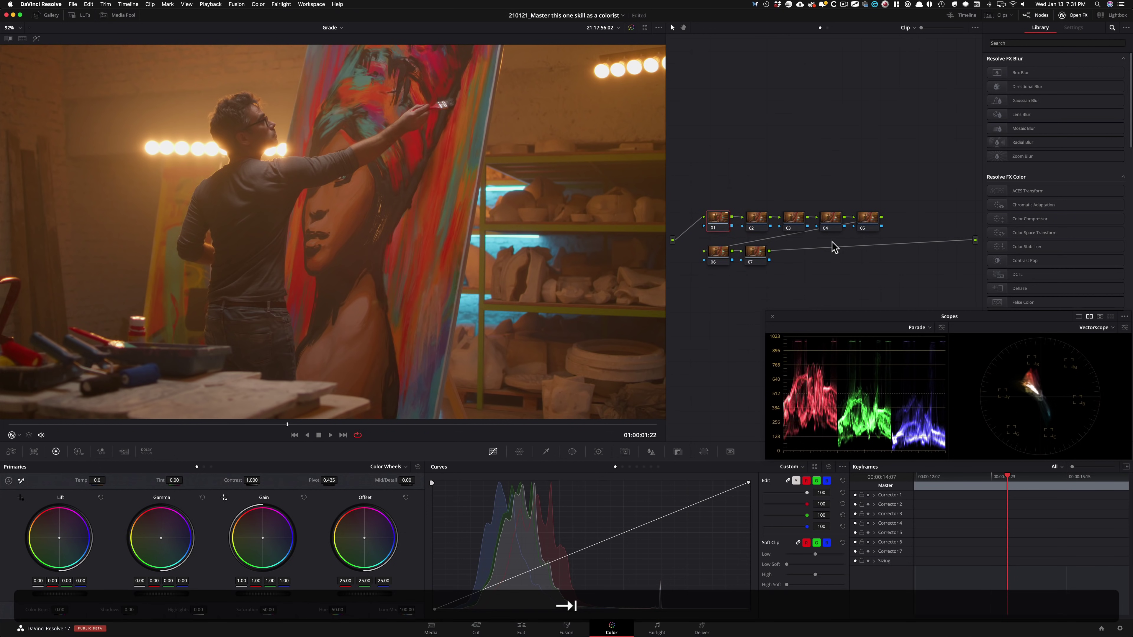
{"action": "key", "text": "f"}
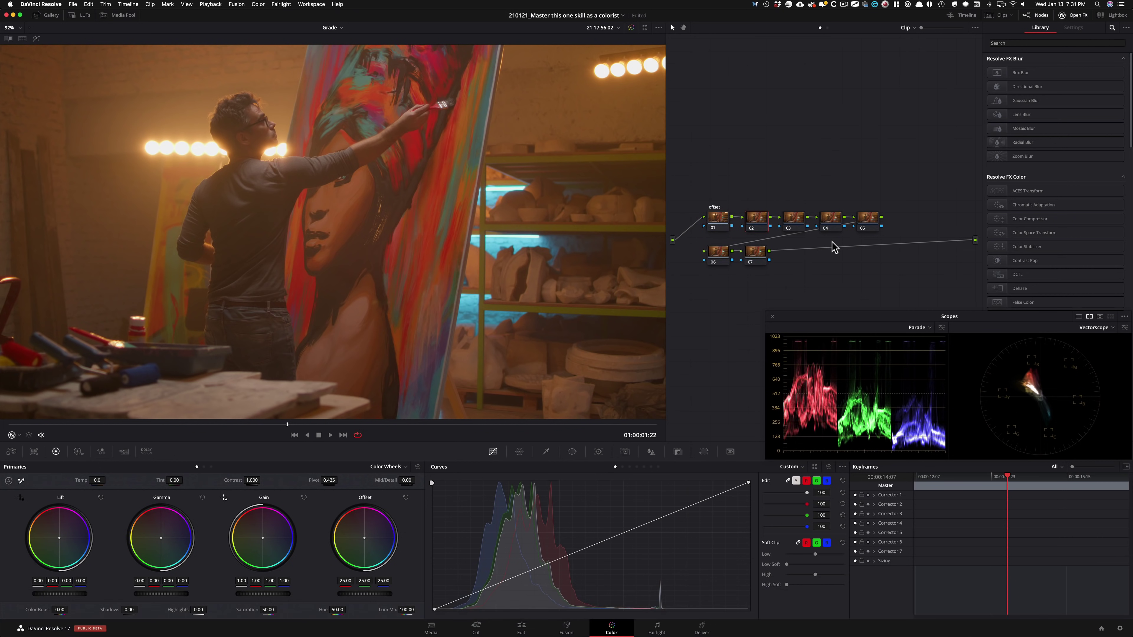
Label nodes 02 to 04 'pri', 'pop' and 'log'.
{"action": "key", "text": "Tab"}
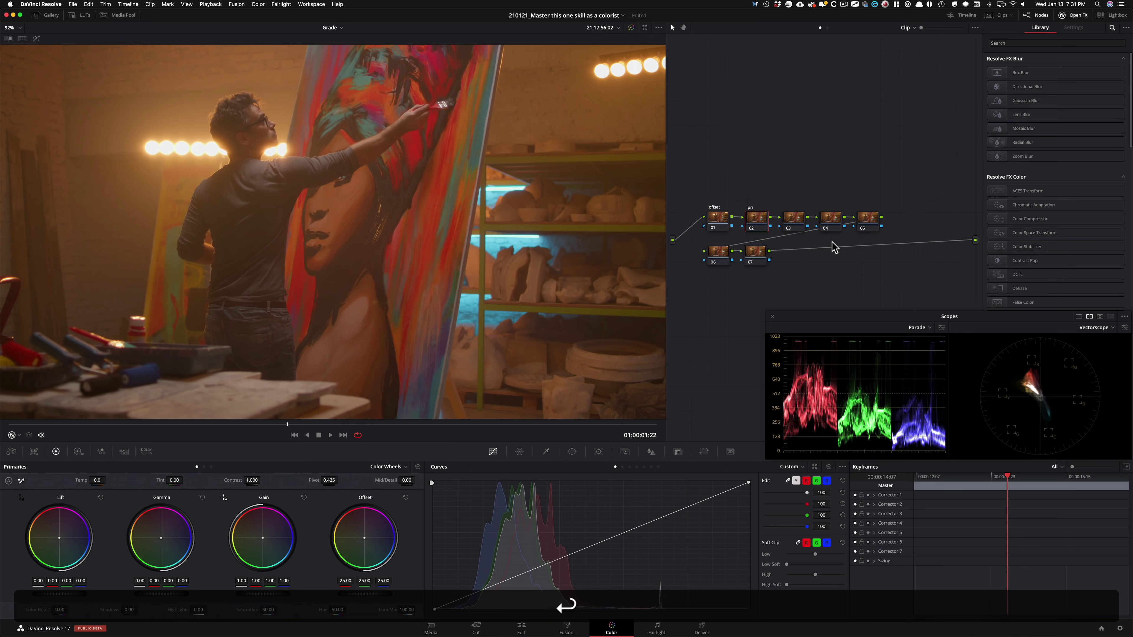
{"action": "key", "text": "Tab"}
{"action": "type", "text": "po"}
{"action": "key", "text": "Tab"}
{"action": "type", "text": "lo"}
Label node 05 'hsl' and the parallel node 06 'cyan'.
{"action": "key", "text": "Tab"}
{"action": "key", "text": "Tab"}
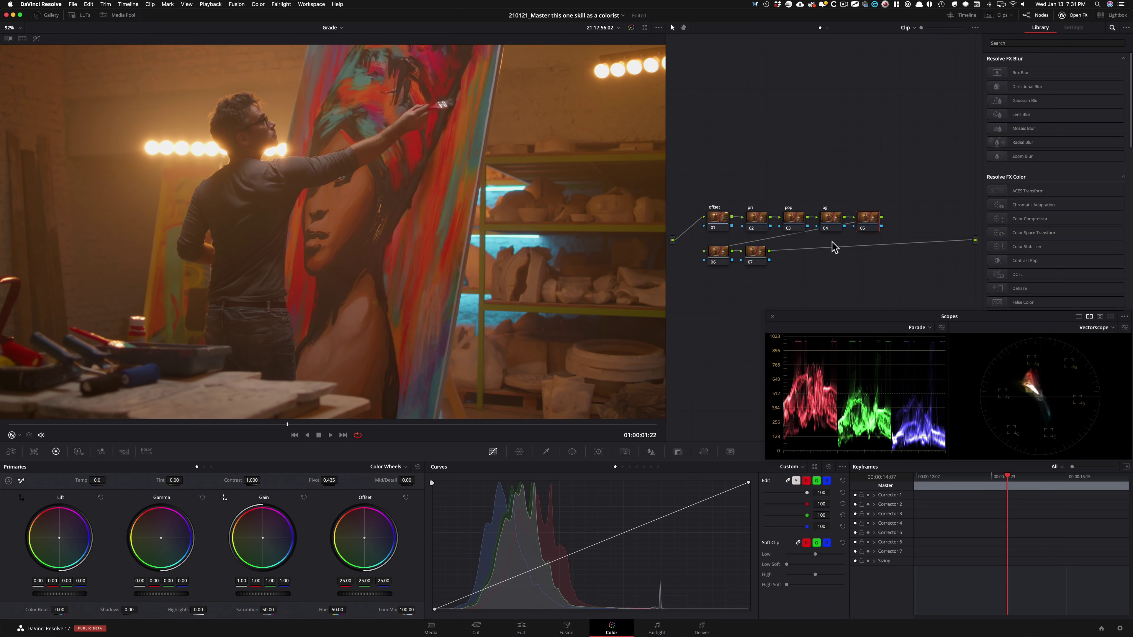
{"action": "type", "text": "hsl"}
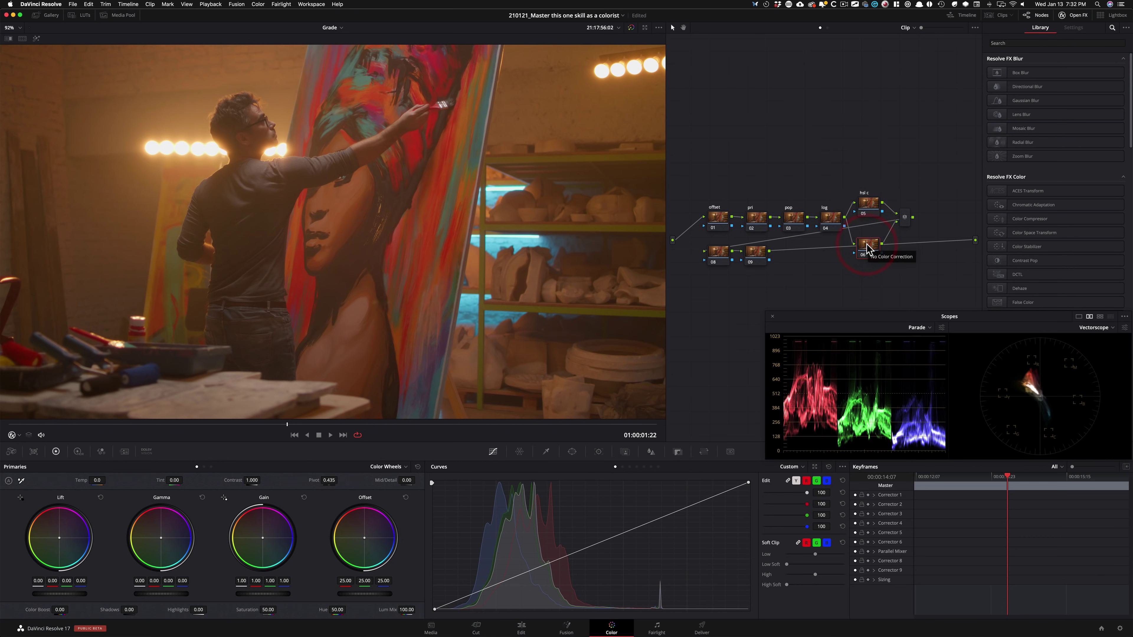
{"action": "type", "text": "cyan"}
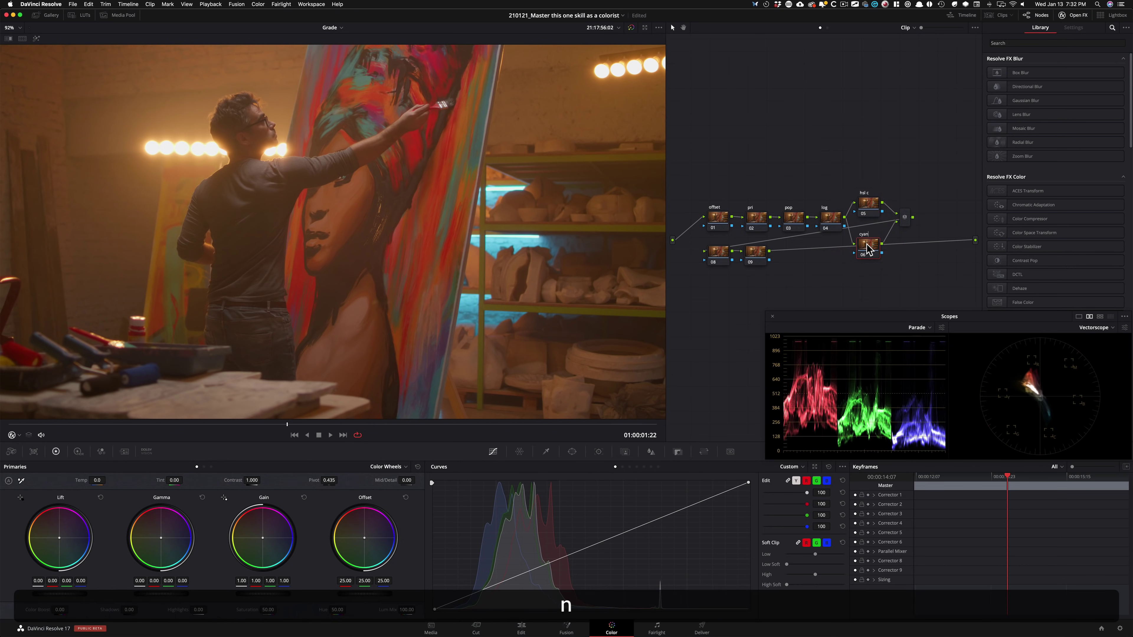
{"action": "key", "text": "Return"}
Label nodes 08 and 09 'glow' and 'grain'.
{"action": "key", "text": "Tab"}
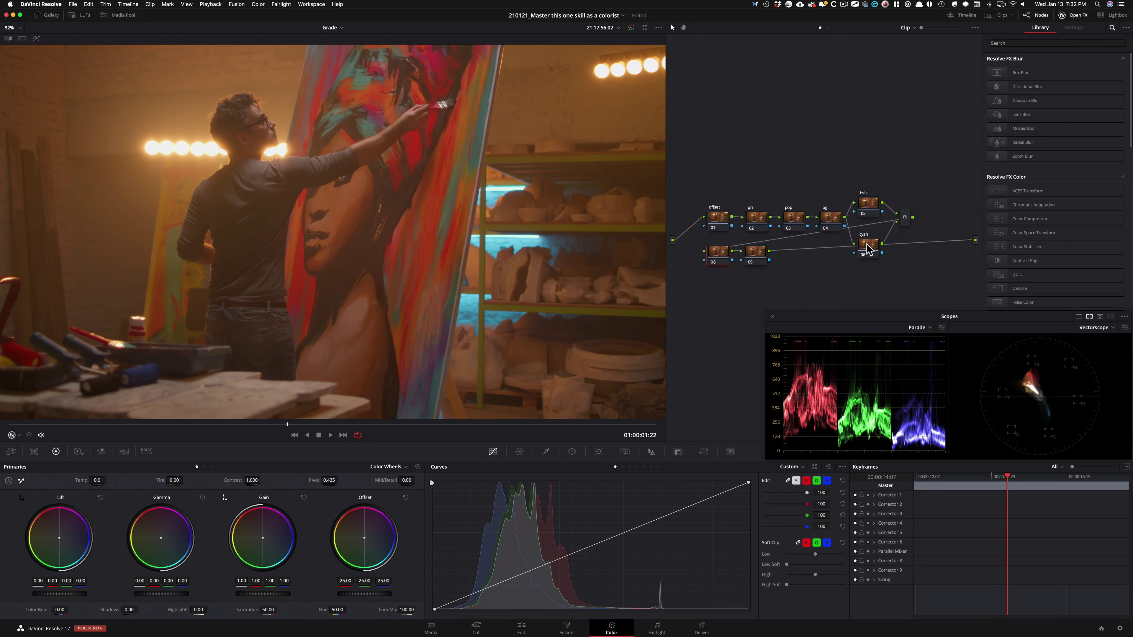
{"action": "type", "text": "glow"}
{"action": "key", "text": "Return"}
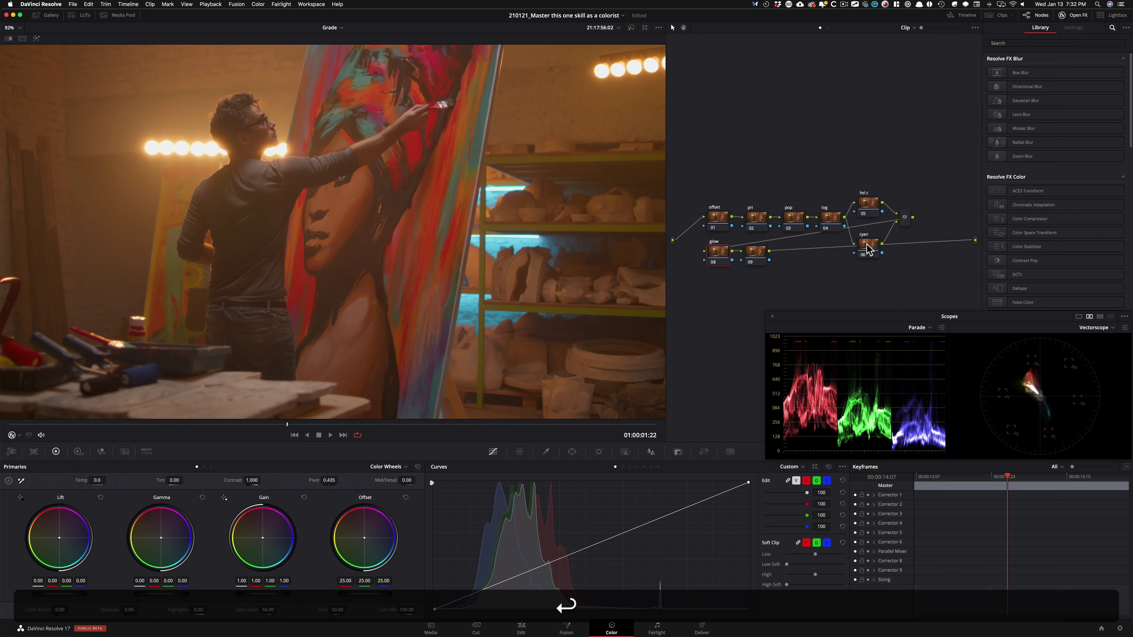
{"action": "key", "text": "Tab"}
{"action": "type", "text": "grain"}
{"action": "key", "text": "Return"}
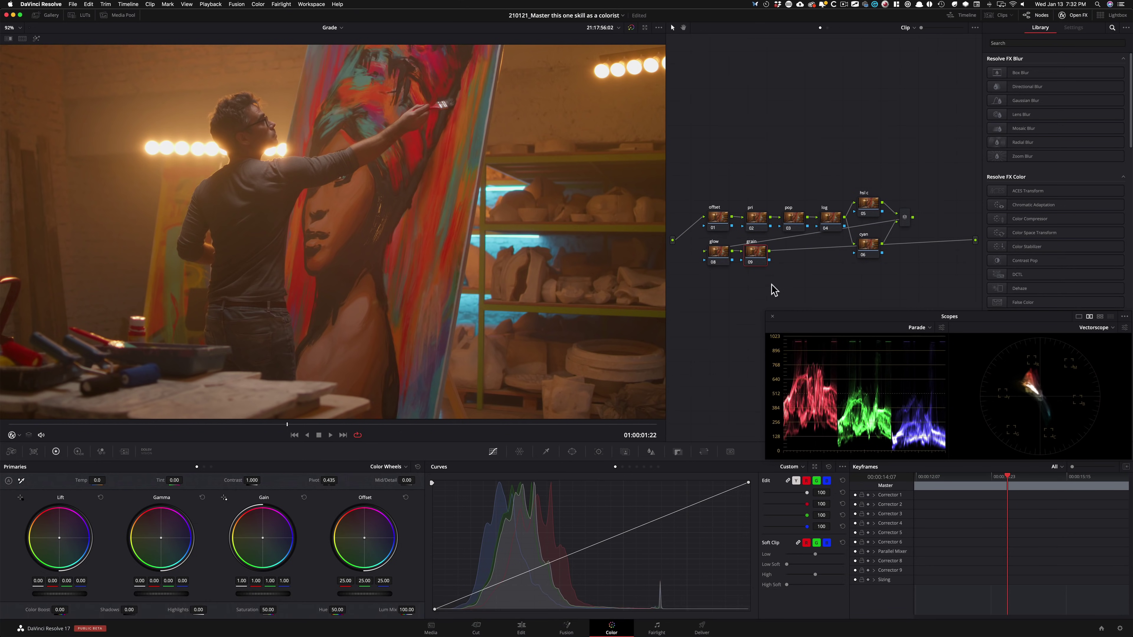
Move the glow and grain nodes lower and make the offset node current.
{"action": "left_click_drag", "start_coordinate": [791, 295], "coordinate": [727, 295]}
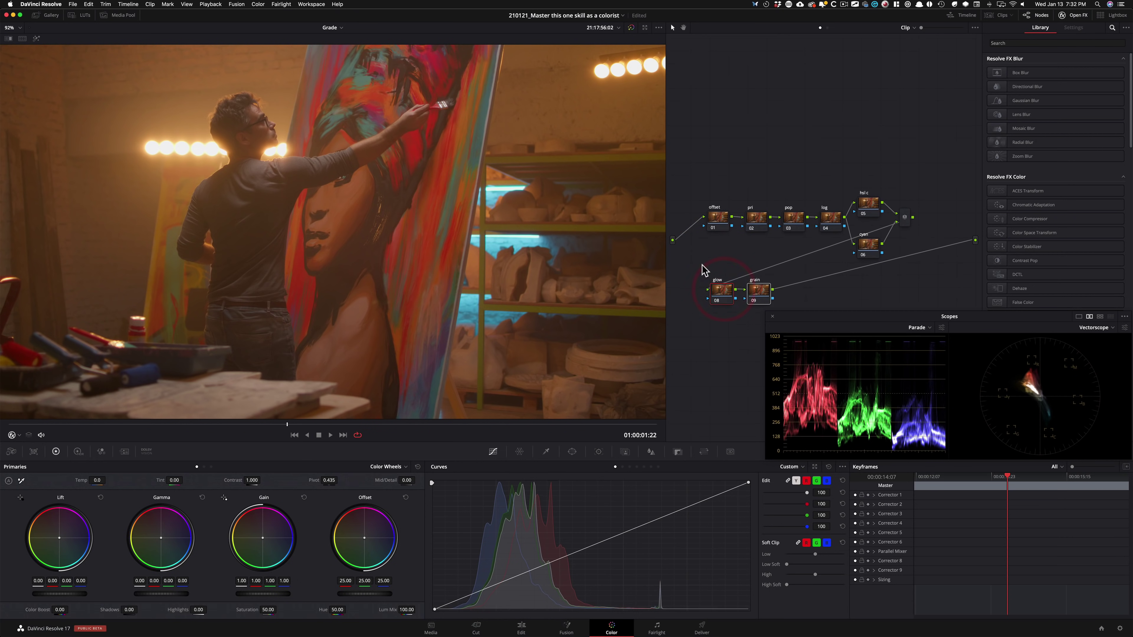
{"action": "left_click", "coordinate": [718, 258]}
{"action": "left_click", "coordinate": [800, 182]}
{"action": "key", "text": "shift+semicolon"}
{"action": "key", "text": "super+shift+a"}
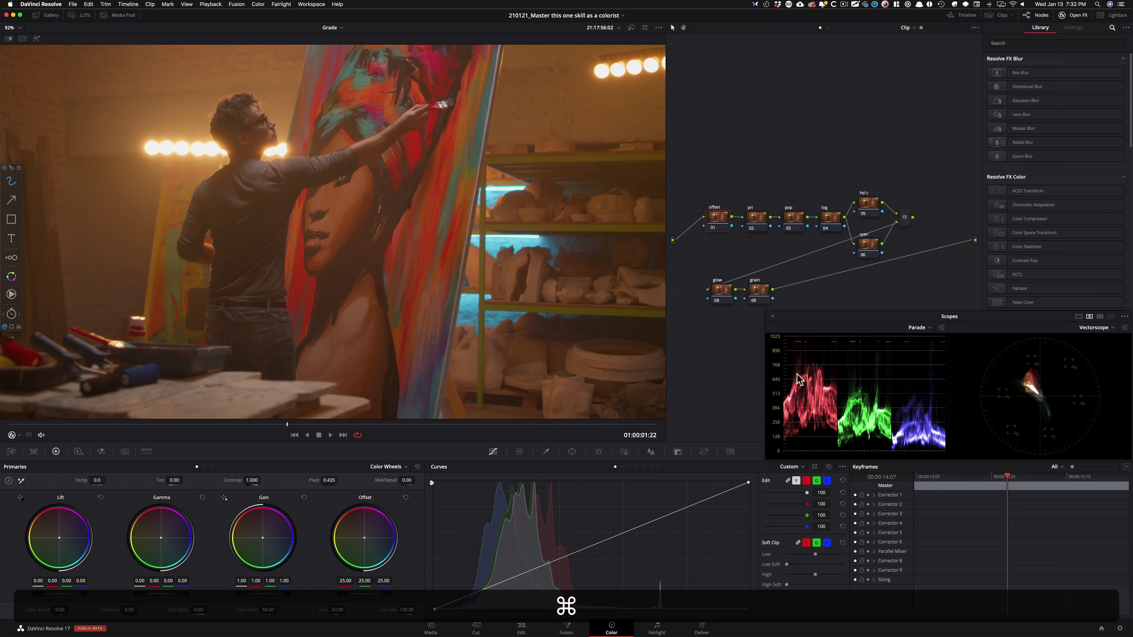
{"action": "mouse_move", "coordinate": [781, 364]}
{"action": "left_mouse_down"}
{"action": "mouse_move", "coordinate": [835, 364]}
{"action": "mouse_move", "coordinate": [845, 394]}
{"action": "mouse_move", "coordinate": [966, 398]}
{"action": "left_mouse_up"}
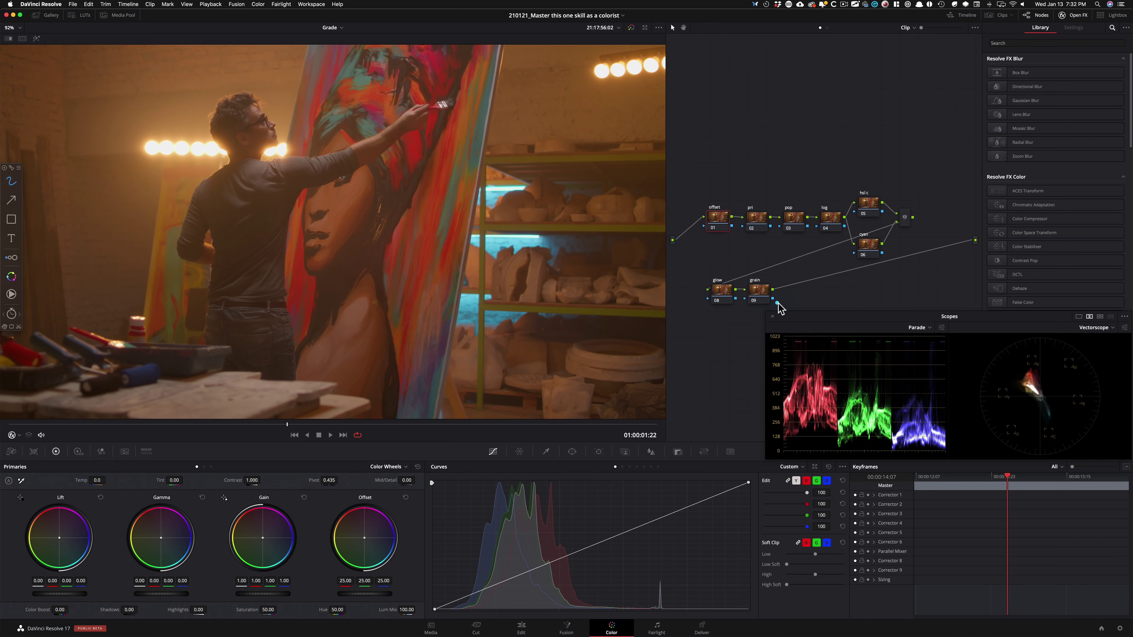
{"action": "key", "text": "alt"}
{"action": "mouse_move", "coordinate": [757, 179]}
{"action": "left_mouse_down"}
{"action": "mouse_move", "coordinate": [702, 223]}
{"action": "mouse_move", "coordinate": [728, 229]}
{"action": "left_mouse_up"}
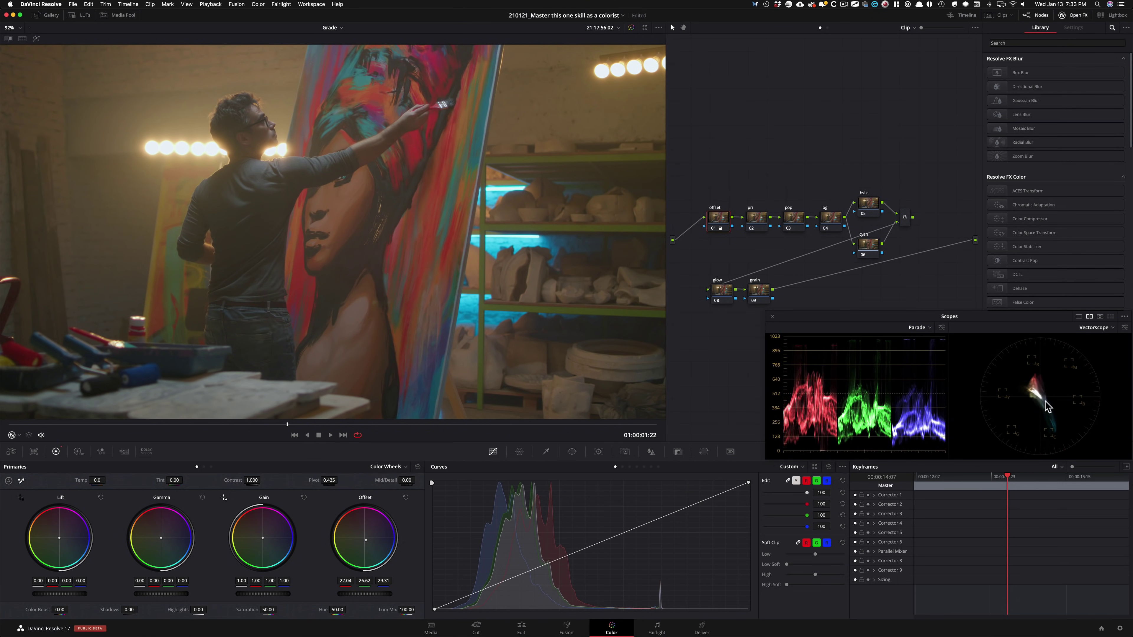
{"action": "key", "text": "ctrl+d"}
{"action": "key", "text": "ctrl+d"}
{"action": "key", "text": "alt+shift+apostrophe"}
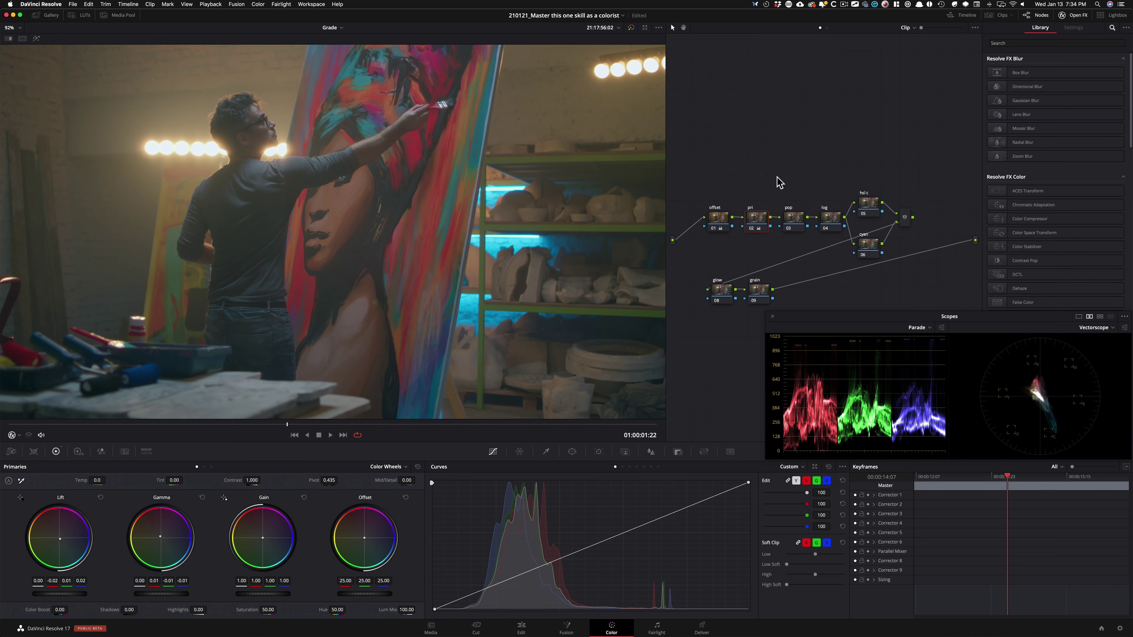
Compare the pop node's 1.222 contrast against the ungraded image using bypass.
{"action": "key", "text": "alt+shift+apostrophe"}
{"action": "key", "text": "shift+d"}
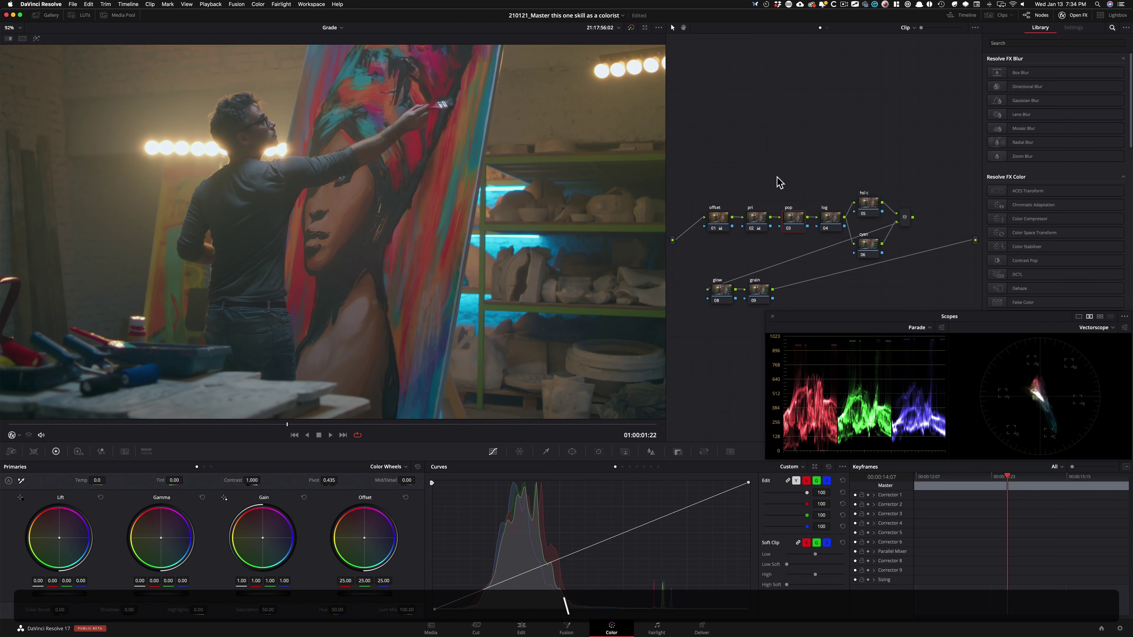
{"action": "key", "text": "shift+d"}
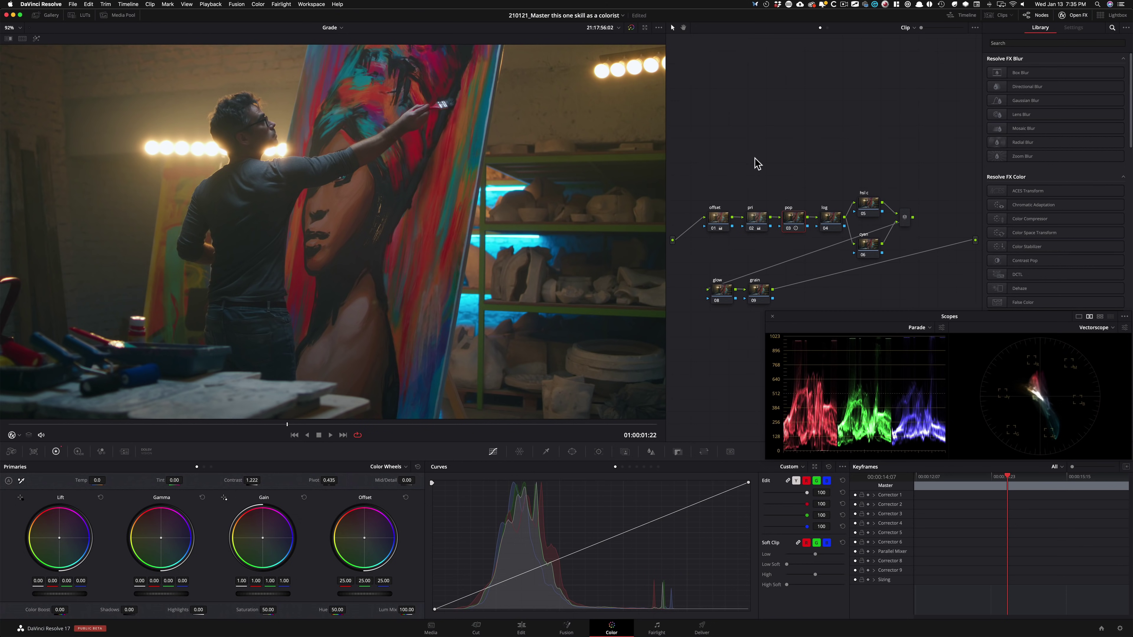
{"action": "key", "text": "alt+shift+apostrophe"}
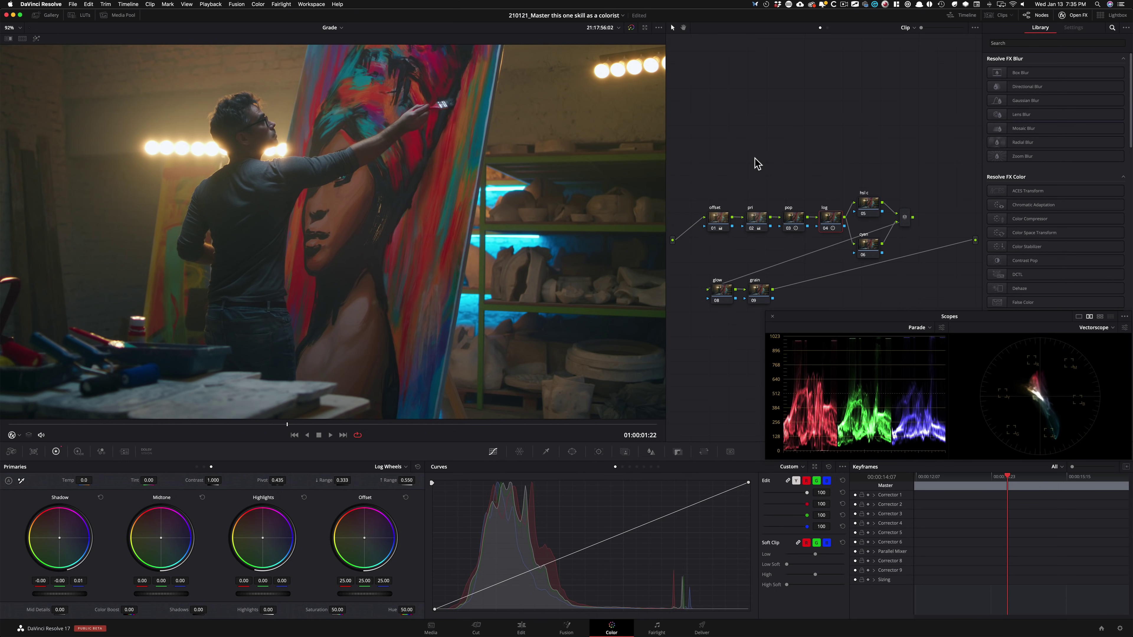
Review the pri node's primaries as color bars, then back as color wheels.
{"action": "key", "text": "shift+semicolon"}
{"action": "key", "text": "shift+semicolon"}
{"action": "key", "text": "alt+shift+b"}
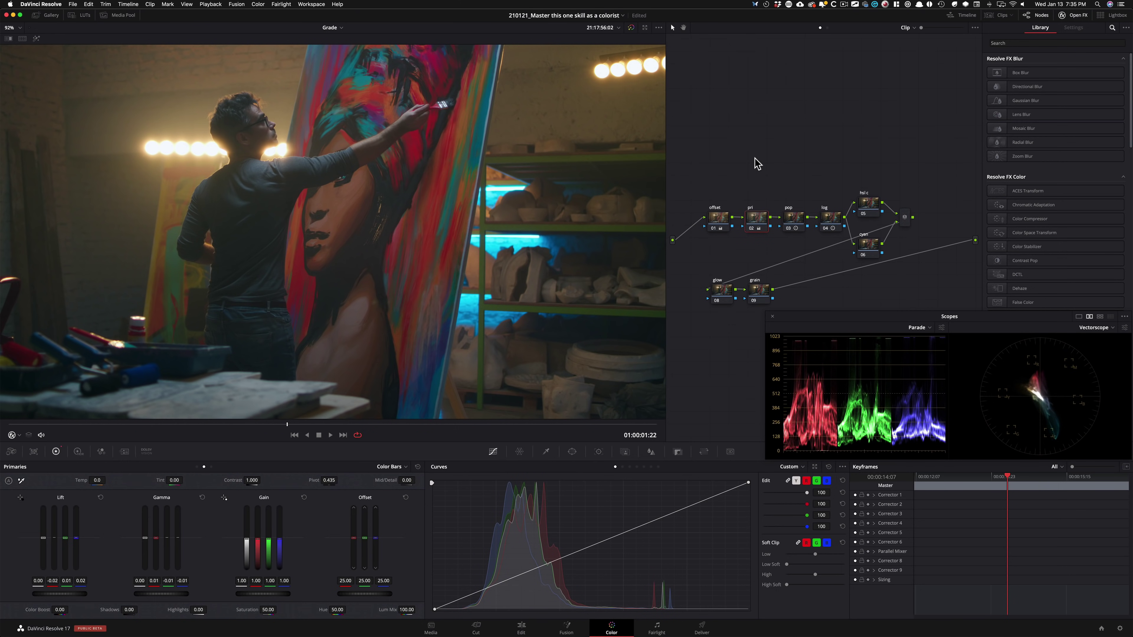
{"action": "left_click", "coordinate": [196, 466]}
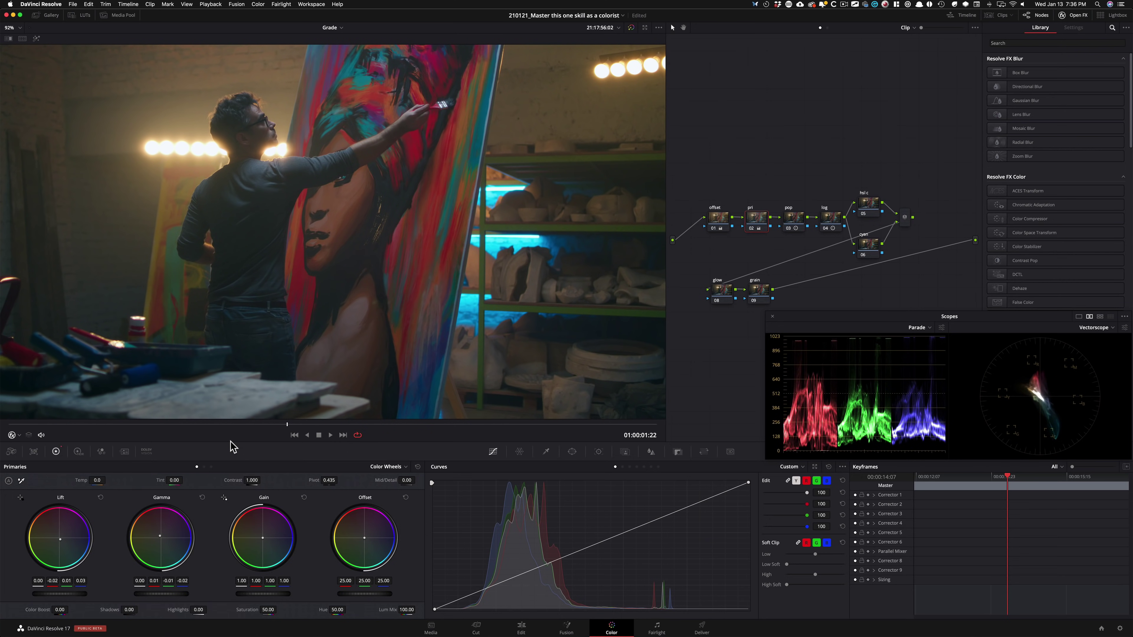
Show the log node's log wheels and leave the node disabled after comparing.
{"action": "key", "text": "alt+shift+apostrophe"}
{"action": "key", "text": "alt+shift+apostrophe"}
{"action": "key", "text": "alt+shift+apostrophe"}
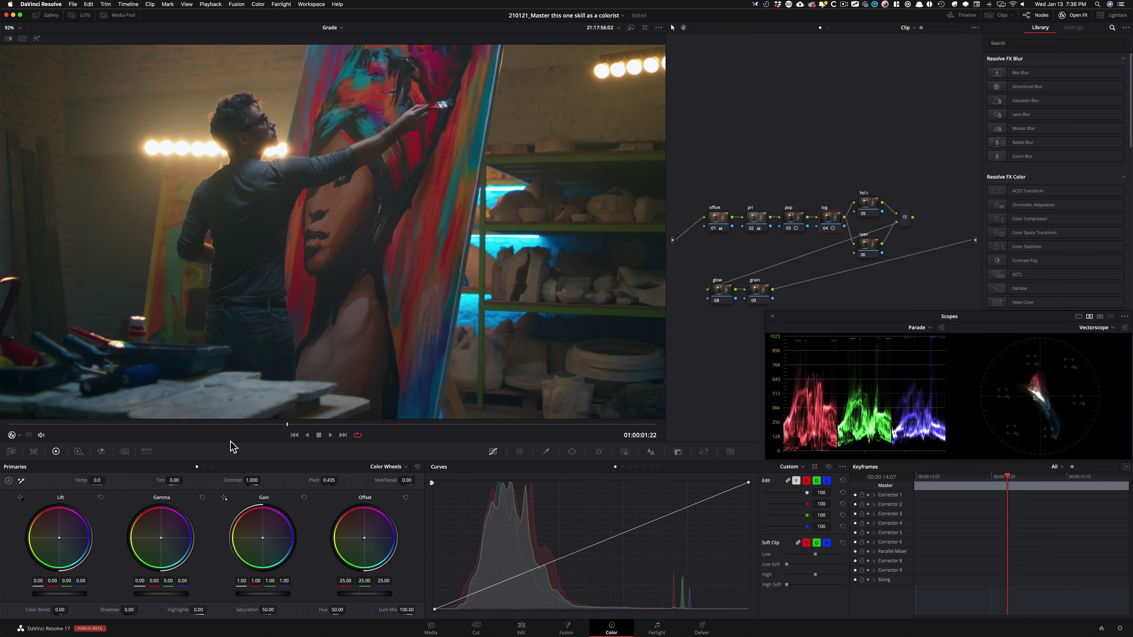
{"action": "key", "text": "alt+shift+l"}
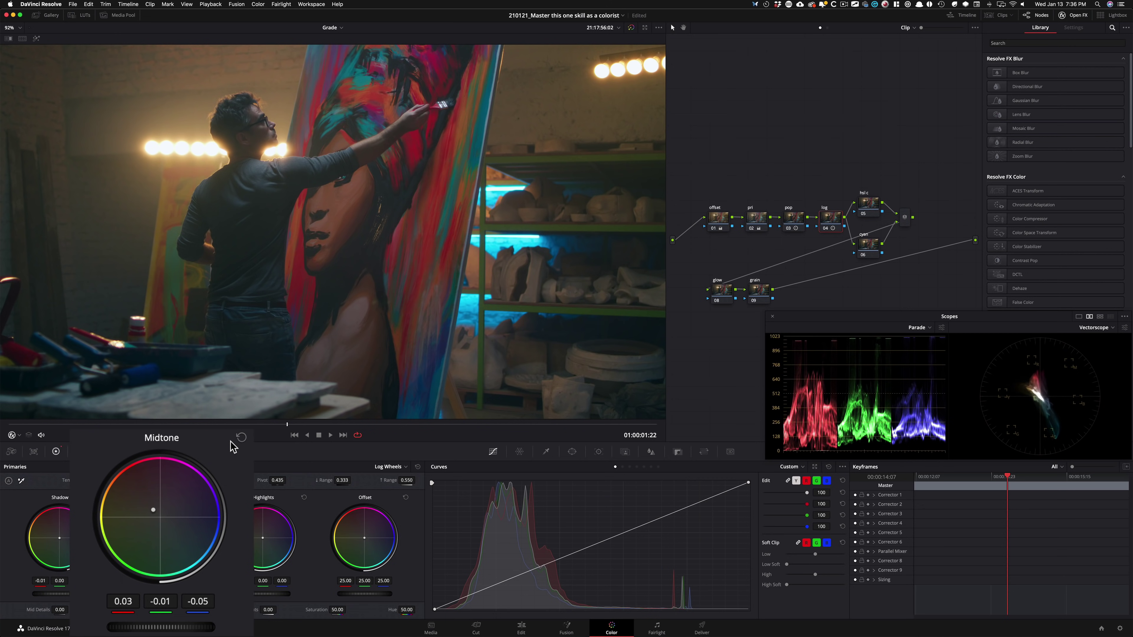
{"action": "key", "text": "ctrl+d"}
{"action": "key", "text": "ctrl+d"}
{"action": "key", "text": "ctrl+d"}
{"action": "key", "text": "ctrl+d"}
{"action": "key", "text": "ctrl+d"}
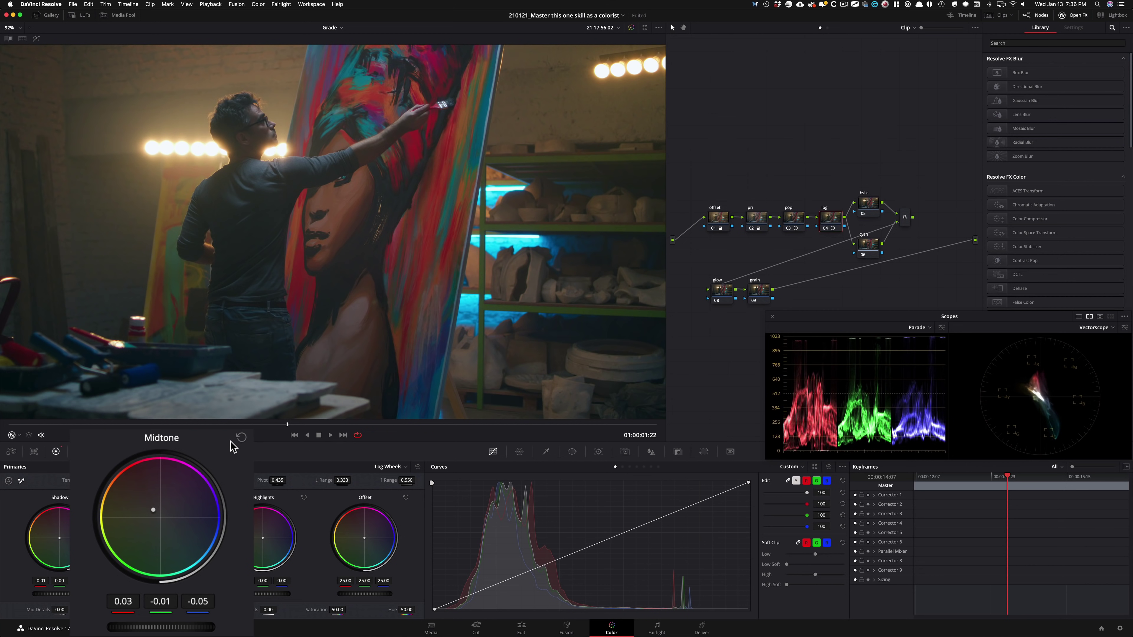
{"action": "key", "text": "ctrl+d"}
{"action": "key", "text": "ctrl+d"}
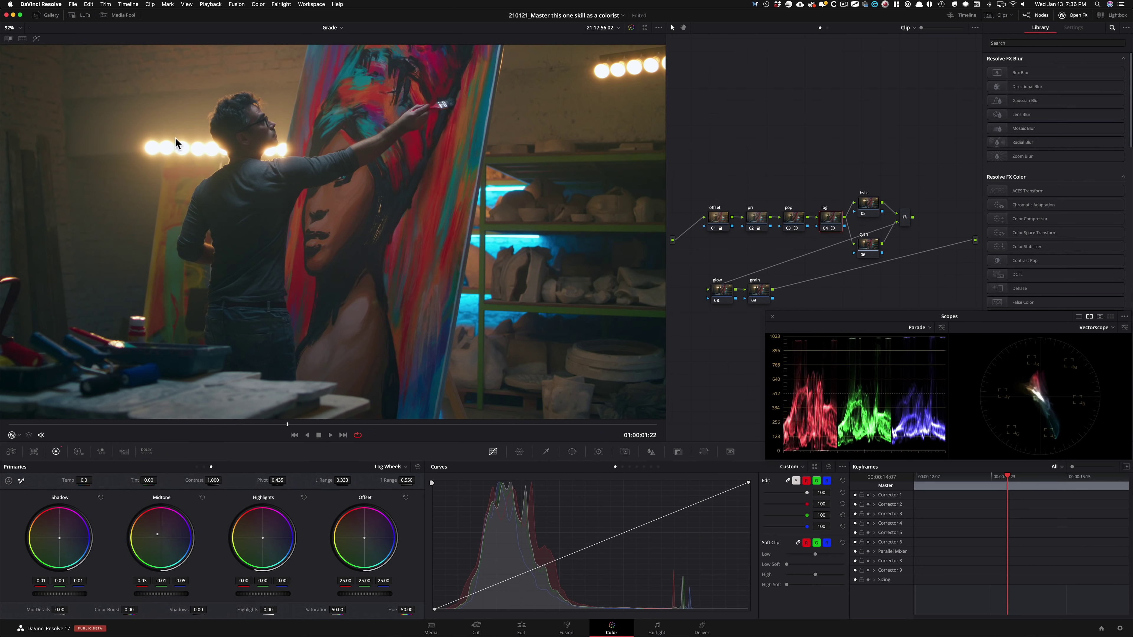
{"action": "key", "text": "ctrl+d"}
{"action": "key", "text": "ctrl+d"}
{"action": "key", "text": "ctrl+d"}
{"action": "key", "text": "ctrl+d"}
{"action": "key", "text": "ctrl+d"}
{"action": "key", "text": "ctrl+d"}
{"action": "key", "text": "ctrl+d"}
{"action": "key", "text": "ctrl+d"}
{"action": "key", "text": "ctrl+d"}
{"action": "key", "text": "ctrl+d"}
{"action": "key", "text": "ctrl+d"}
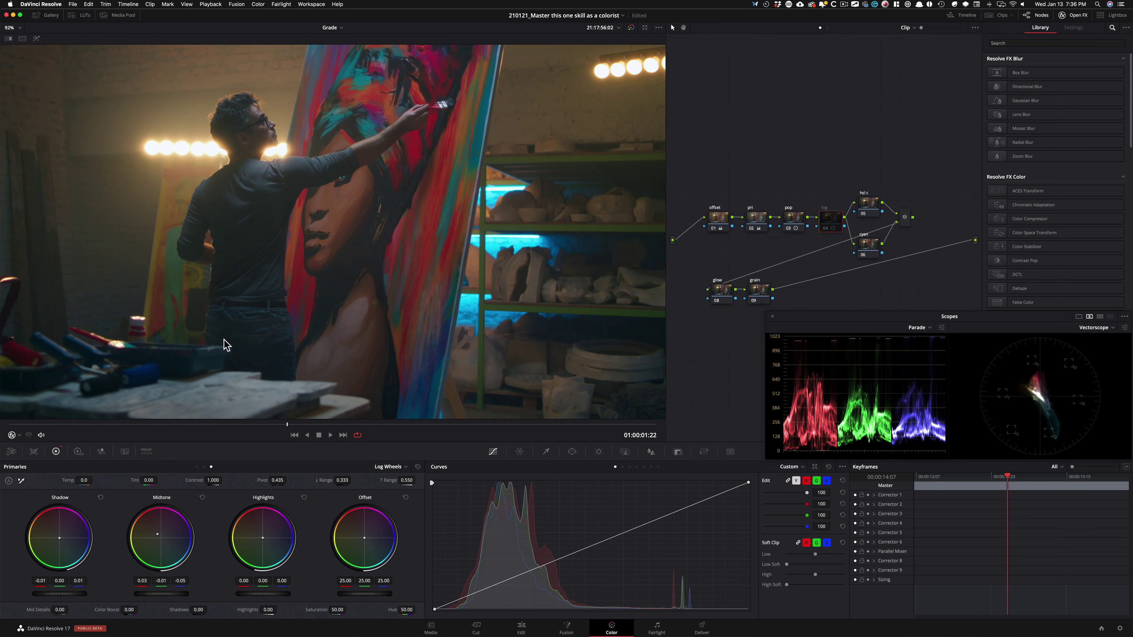
{"action": "key", "text": "ctrl+d"}
{"action": "key", "text": "ctrl+d"}
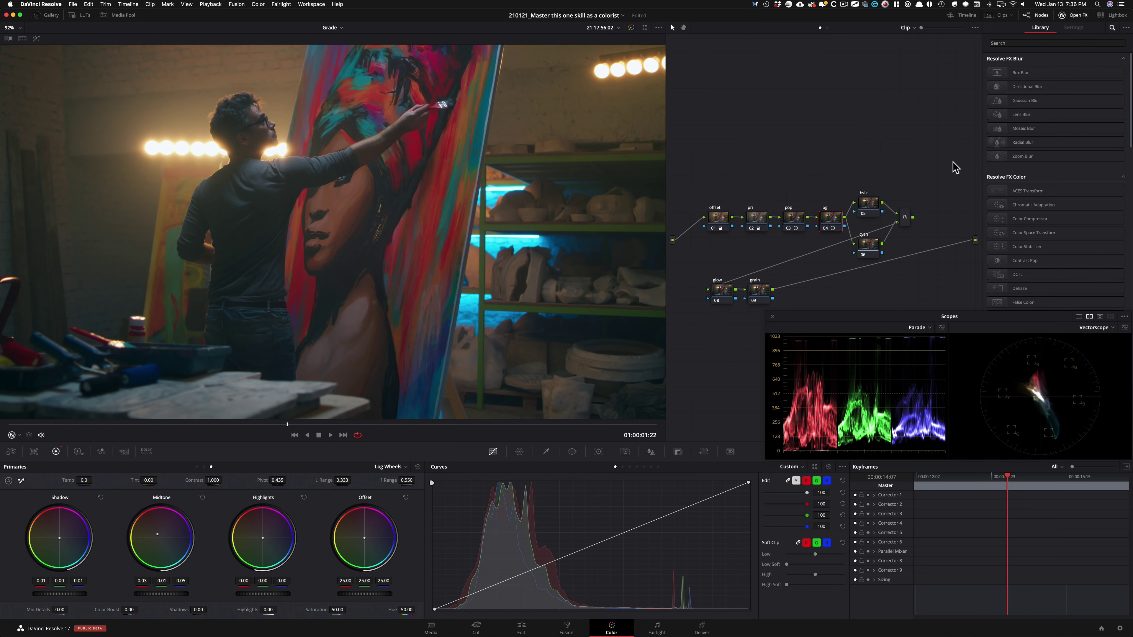
{"action": "key", "text": "shift+apostrophe"}
Show the Color Wheels primaries and the Hue vs Lum curve on the cyan node.
{"action": "key", "text": "alt+shift+w"}
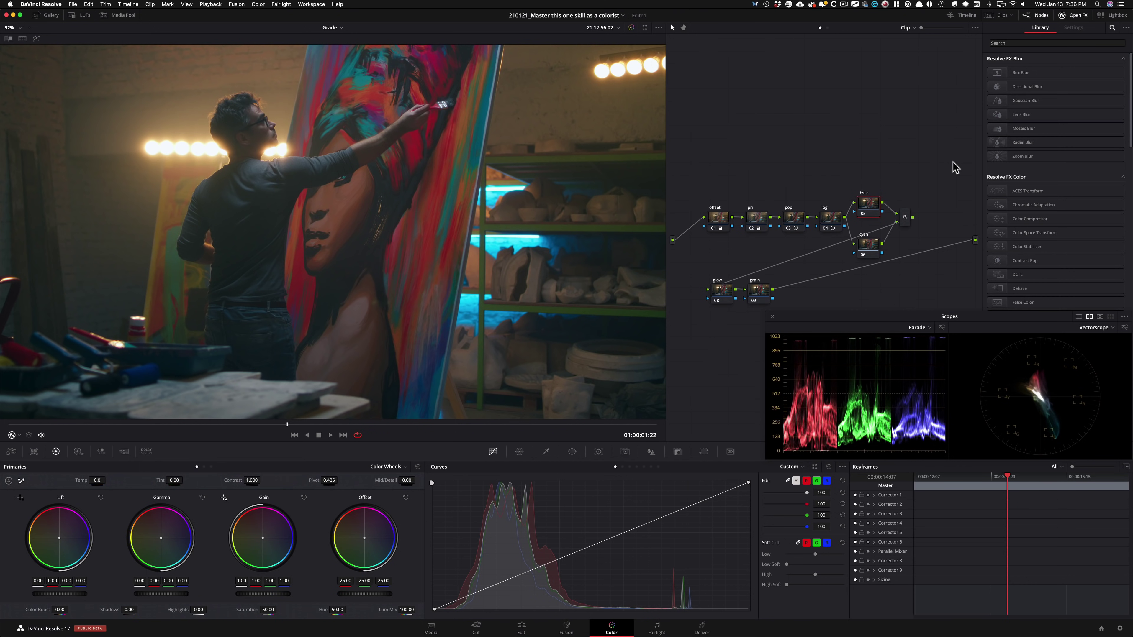
{"action": "key", "text": "alt+shift+h"}
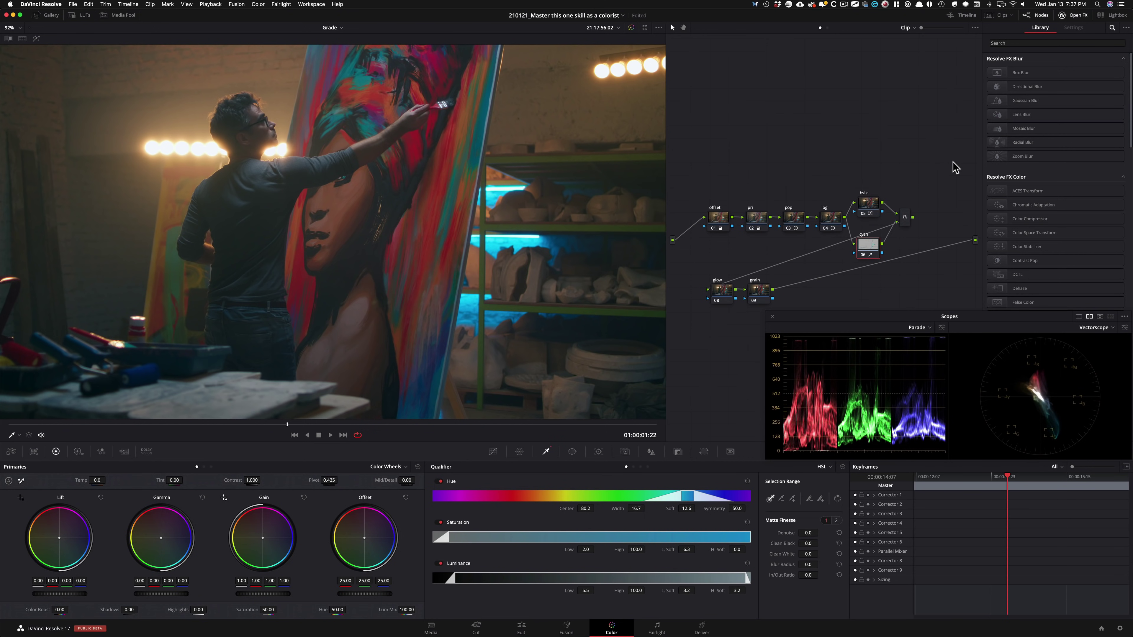
Preview the cyan qualifier in Highlight mode, then return to the full image.
{"action": "key", "text": "shift+h"}
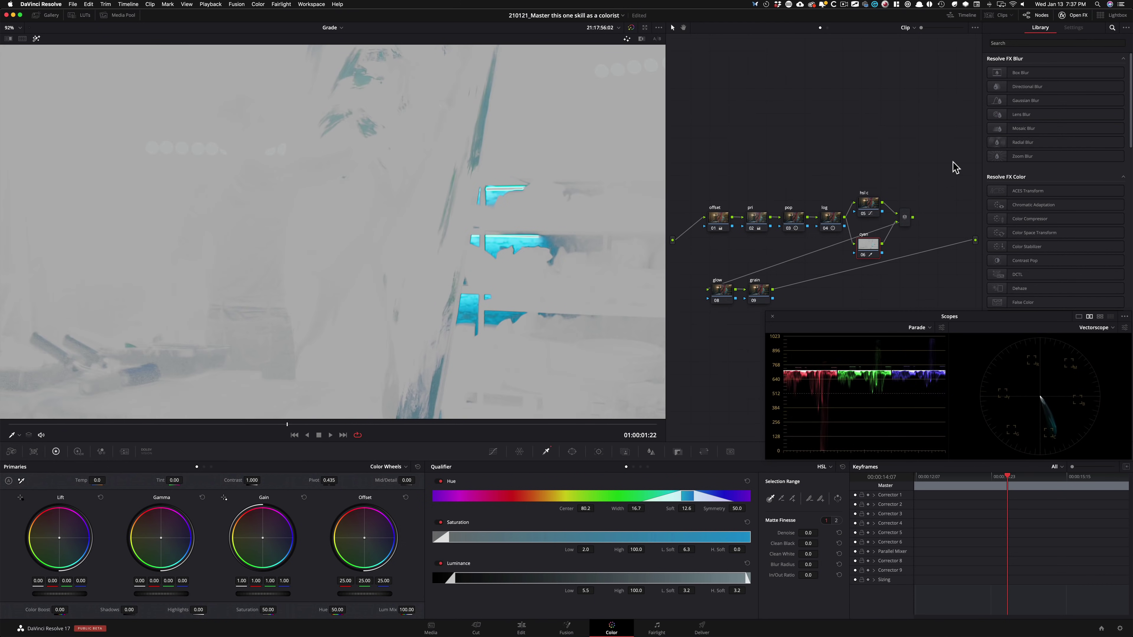
{"action": "key", "text": "shift+h"}
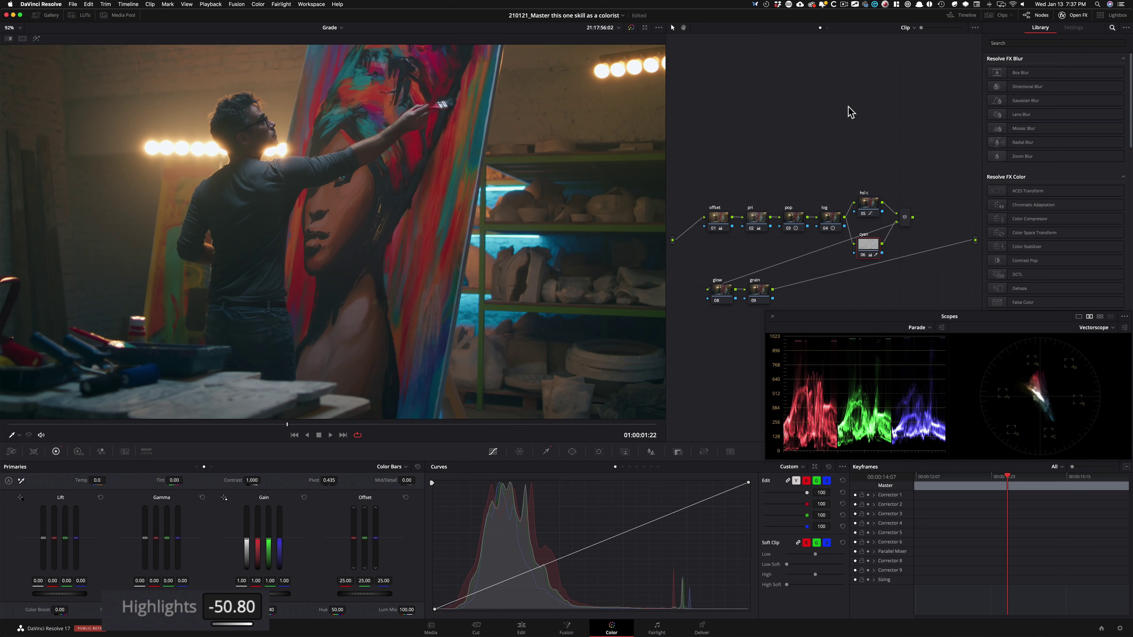
{"action": "key", "text": "super+d"}
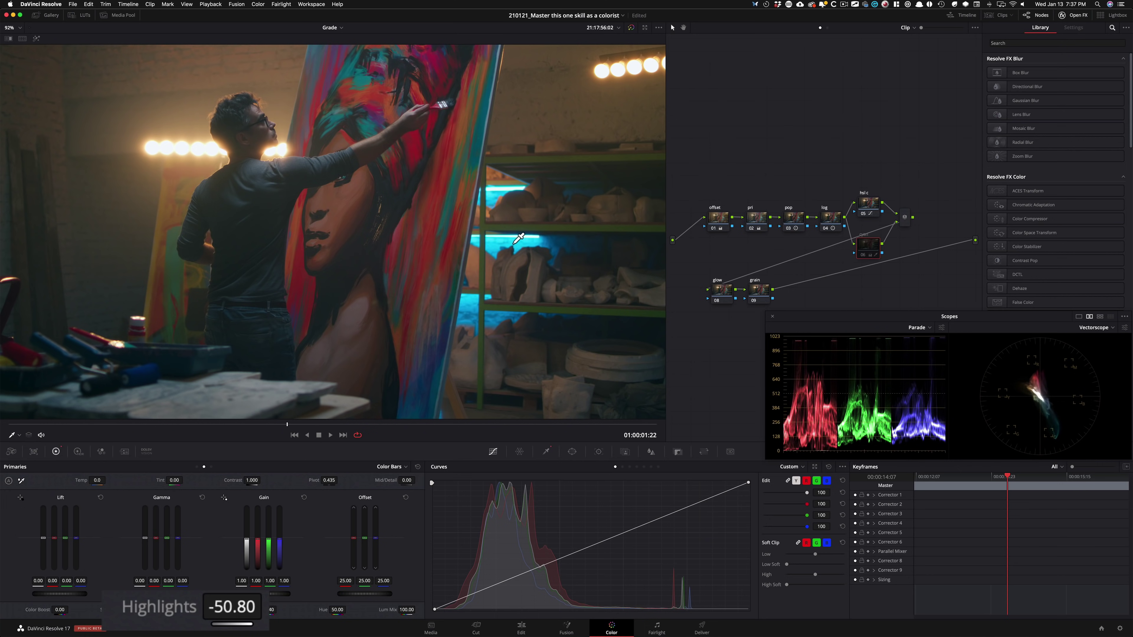
{"action": "key", "text": "super+d"}
{"action": "left_click_drag", "start_coordinate": [859, 178], "coordinate": [932, 268]}
{"action": "key", "text": "super+d"}
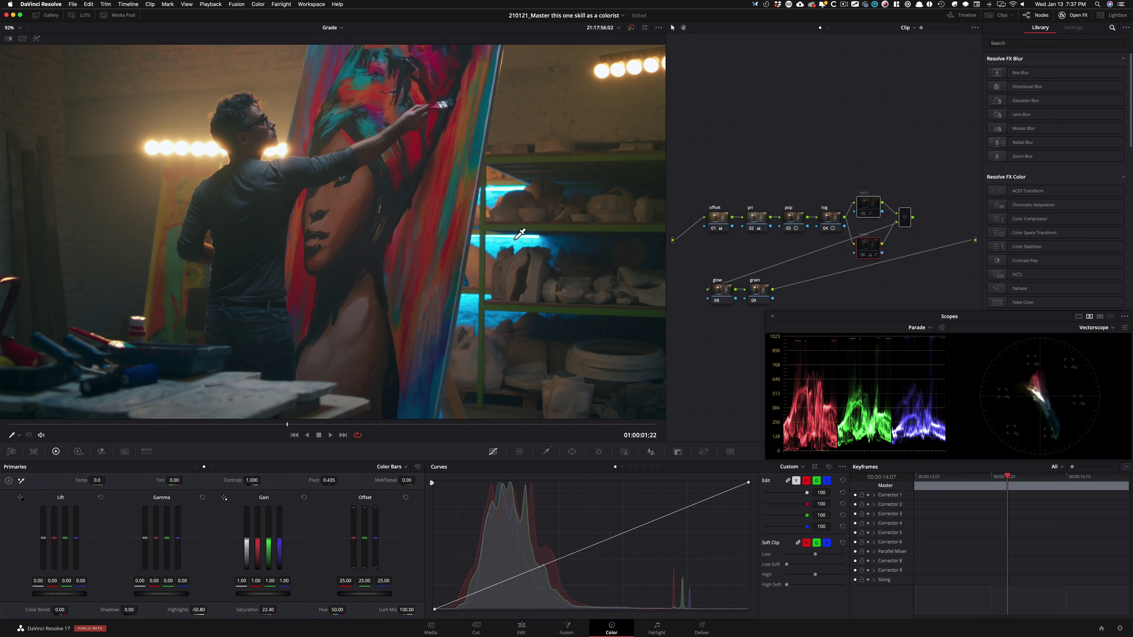
{"action": "key", "text": "super+d"}
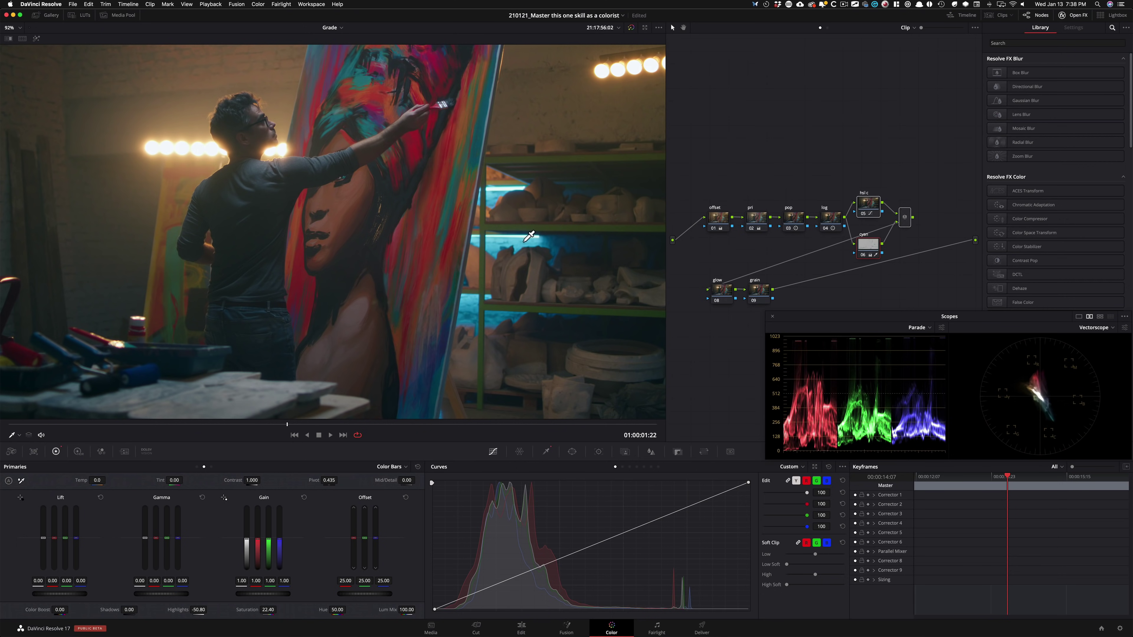
{"action": "key", "text": "super+d"}
{"action": "key", "text": "super+d"}
{"action": "key", "text": "super+d"}
{"action": "key", "text": "super+d"}
{"action": "left_click", "coordinate": [720, 290]}
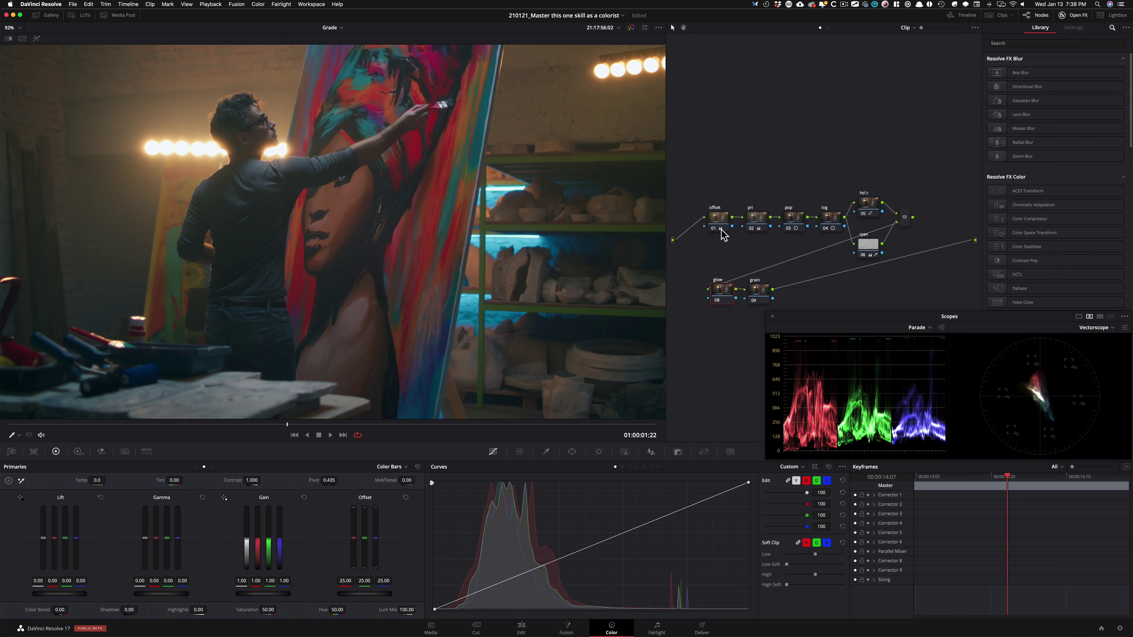
{"action": "left_click", "coordinate": [725, 220]}
{"action": "left_click_drag", "start_coordinate": [692, 179], "coordinate": [925, 253]}
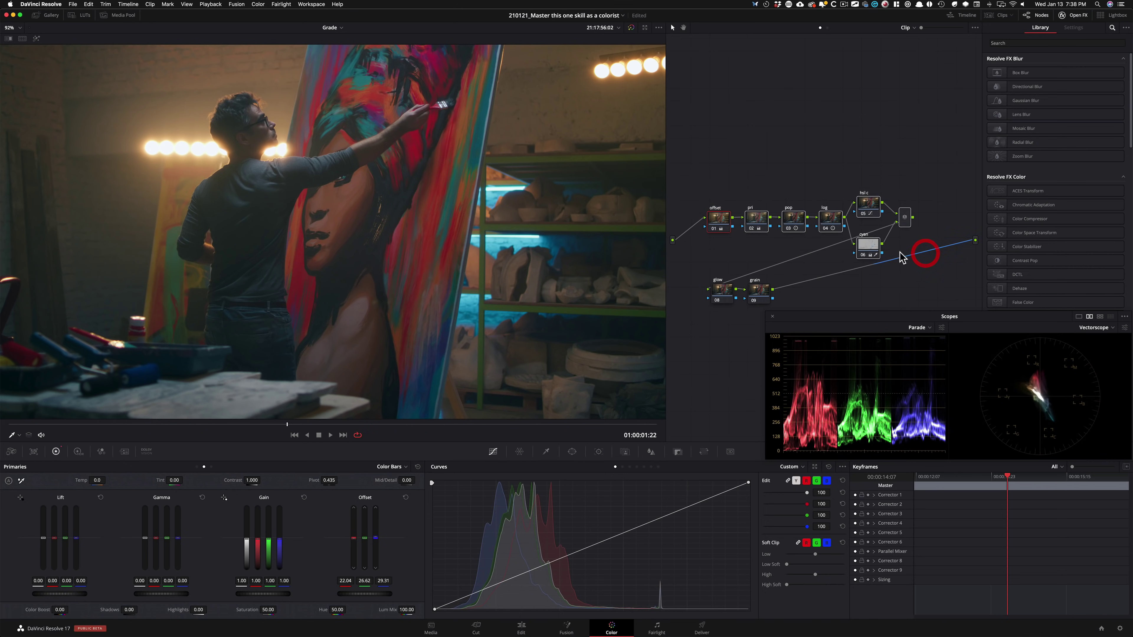
{"action": "key", "text": "ctrl+d"}
{"action": "key", "text": "ctrl+d"}
{"action": "key", "text": "ctrl+d"}
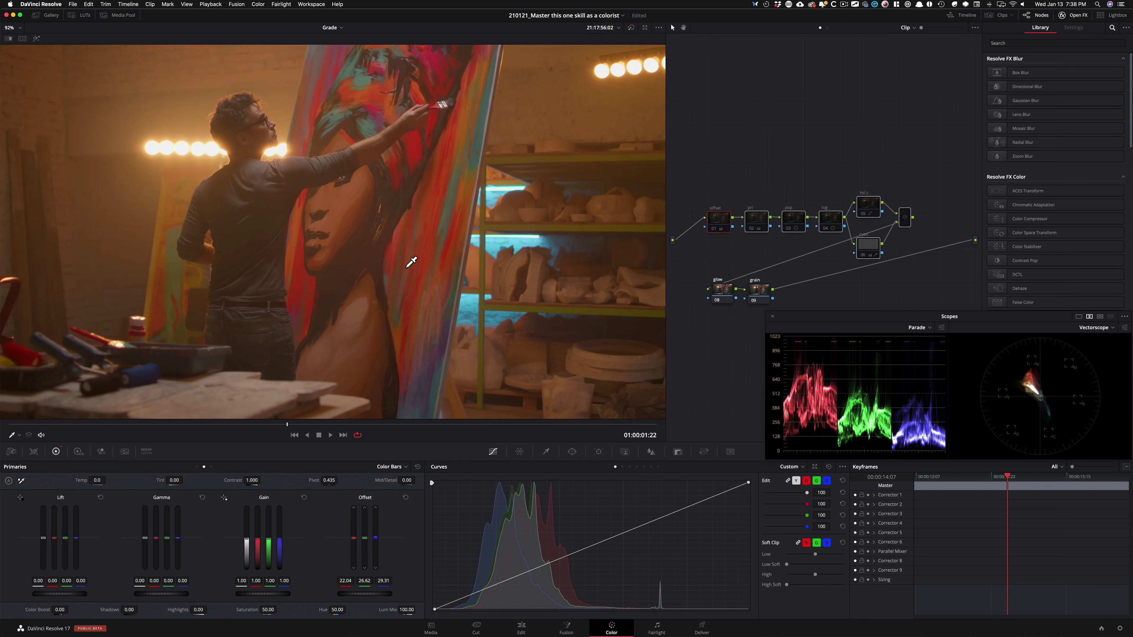
{"action": "key", "text": "ctrl+d"}
{"action": "key", "text": "ctrl+d"}
{"action": "key", "text": "ctrl+d"}
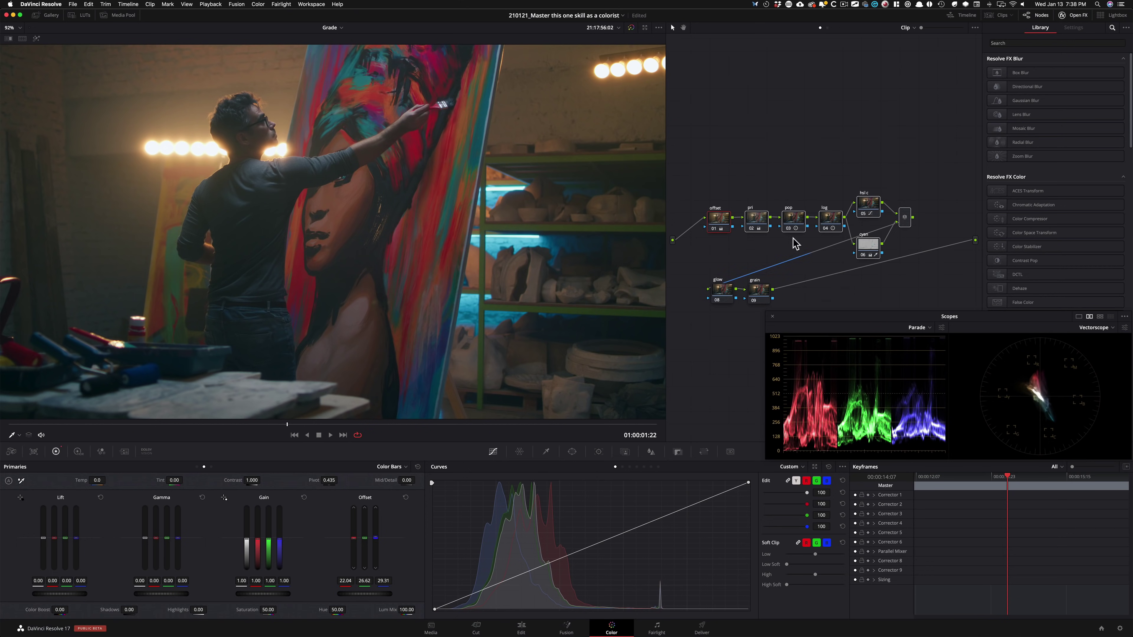
Select the pop node (03) to review its grade.
{"action": "left_click", "coordinate": [824, 174]}
{"action": "left_click", "coordinate": [792, 222]}
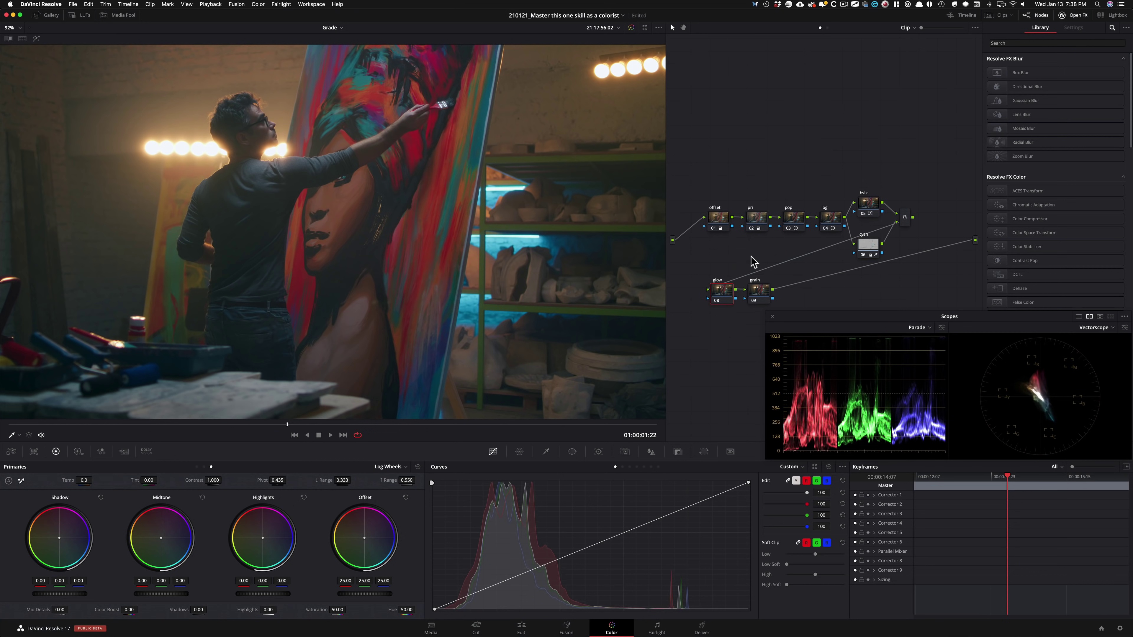
Set the glow's Shine Threshold to 0.199 and Global Blend to about 0.827.
{"action": "key", "text": "shift+6"}
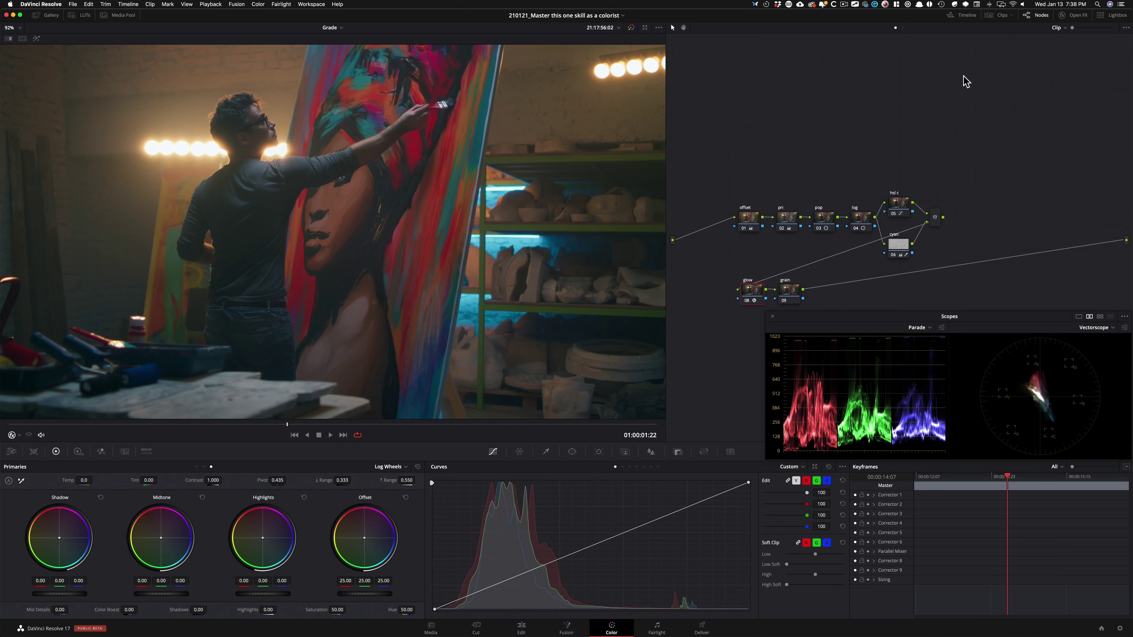
{"action": "left_click", "coordinate": [1074, 15]}
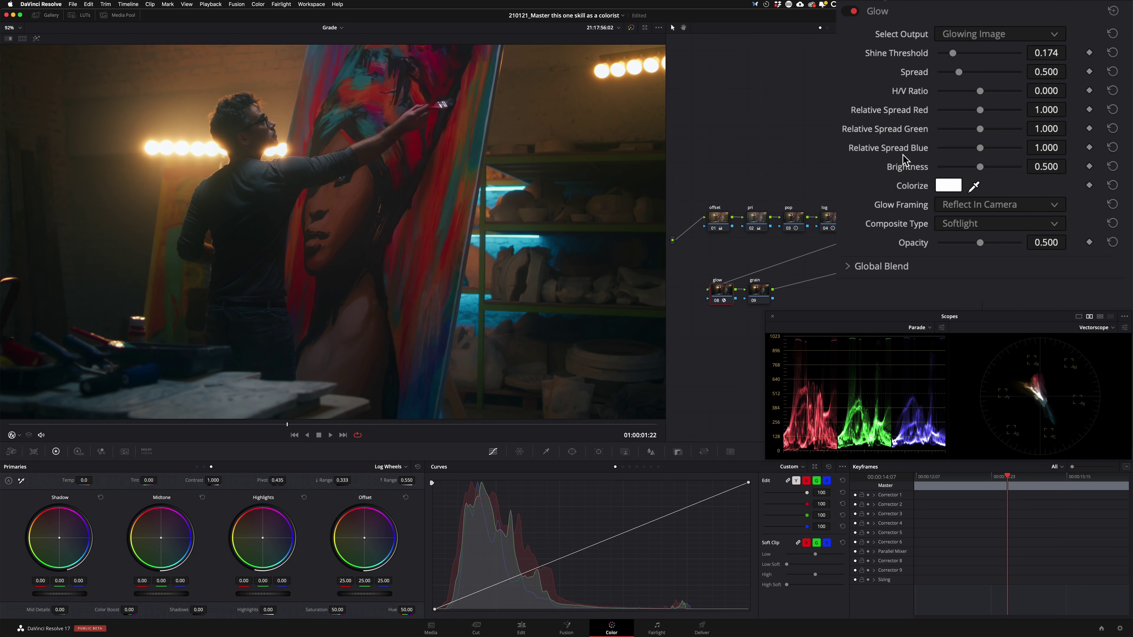
{"action": "left_click", "coordinate": [847, 266]}
{"action": "mouse_move", "coordinate": [1021, 287]}
{"action": "left_mouse_down"}
{"action": "mouse_move", "coordinate": [977, 287]}
{"action": "mouse_move", "coordinate": [1003, 287]}
{"action": "left_mouse_up"}
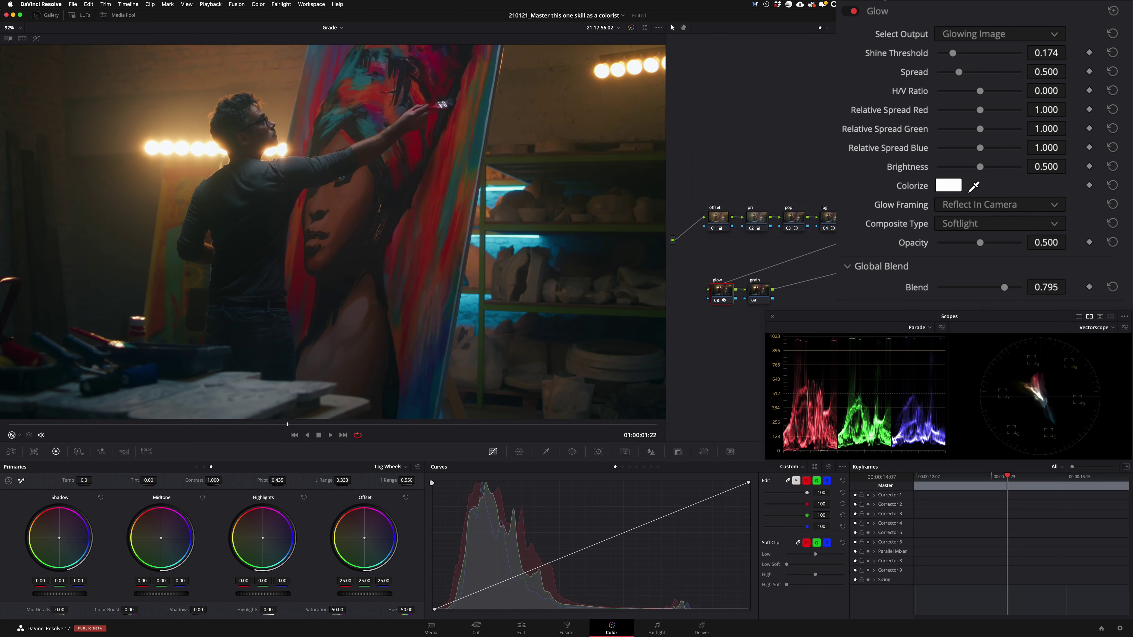
{"action": "left_click_drag", "start_coordinate": [952, 53], "coordinate": [955, 53]}
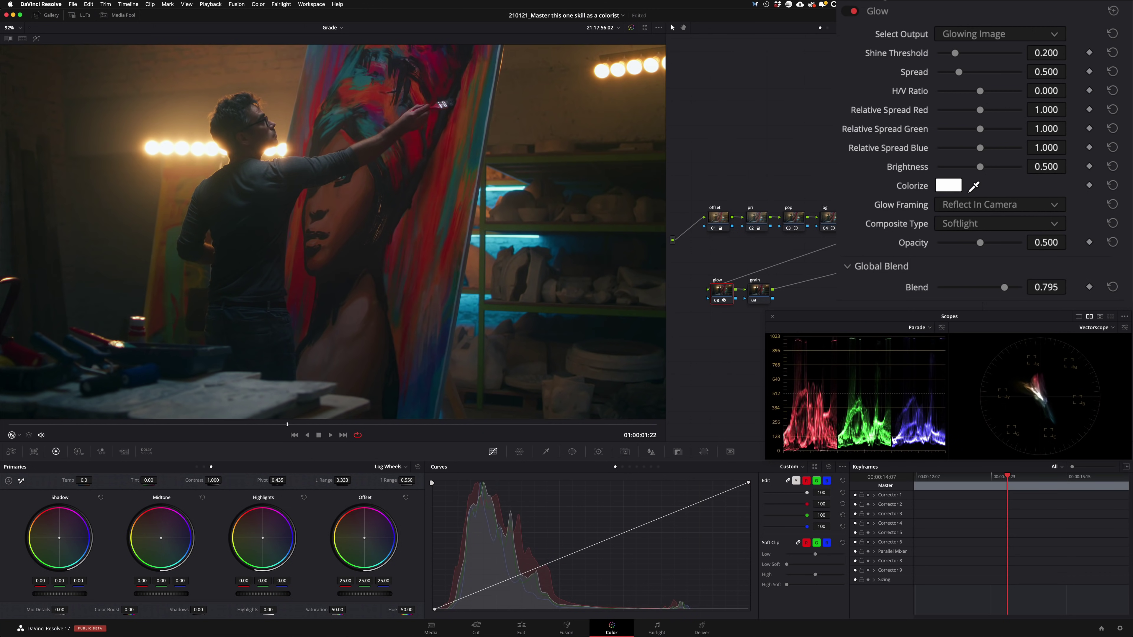
{"action": "left_click_drag", "start_coordinate": [1004, 287], "coordinate": [1005, 287]}
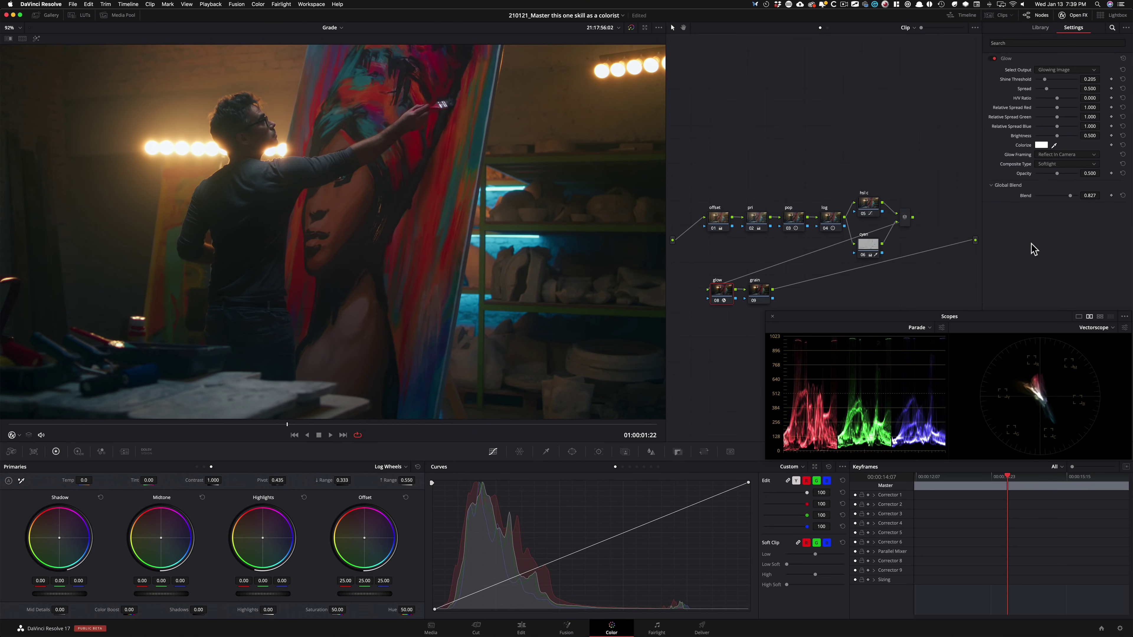
Toggle the glow node on and off to compare its effect.
{"action": "key", "text": "ctrl+d"}
{"action": "key", "text": "ctrl+d"}
{"action": "key", "text": "ctrl+d"}
{"action": "key", "text": "ctrl+d"}
{"action": "key", "text": "ctrl+d"}
{"action": "key", "text": "ctrl+d"}
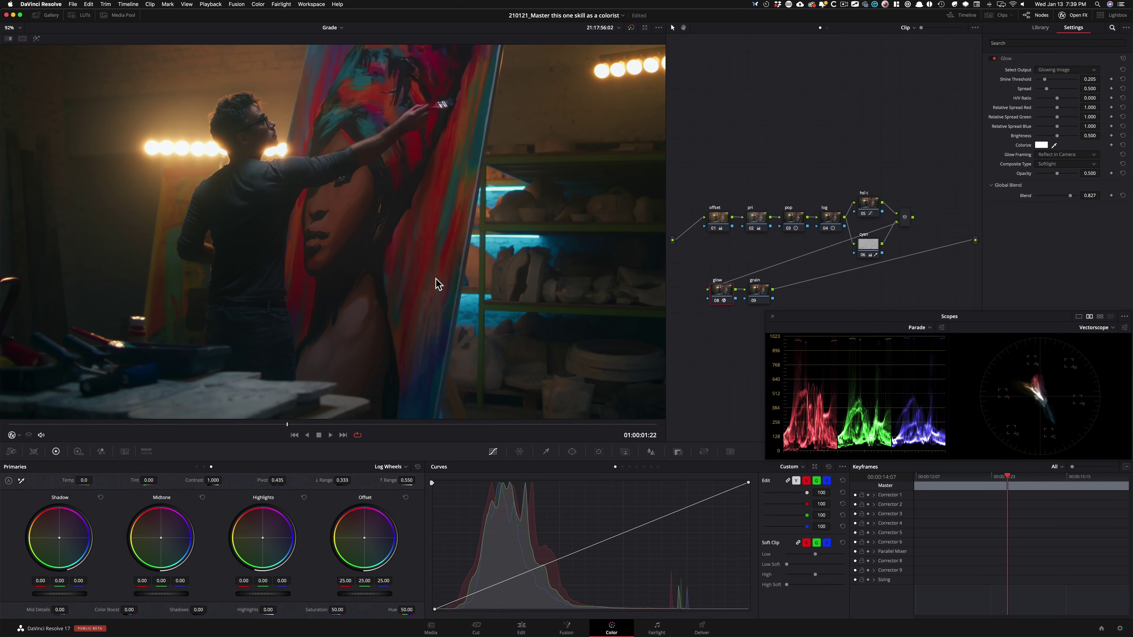
{"action": "key", "text": "ctrl+d"}
{"action": "key", "text": "ctrl+d"}
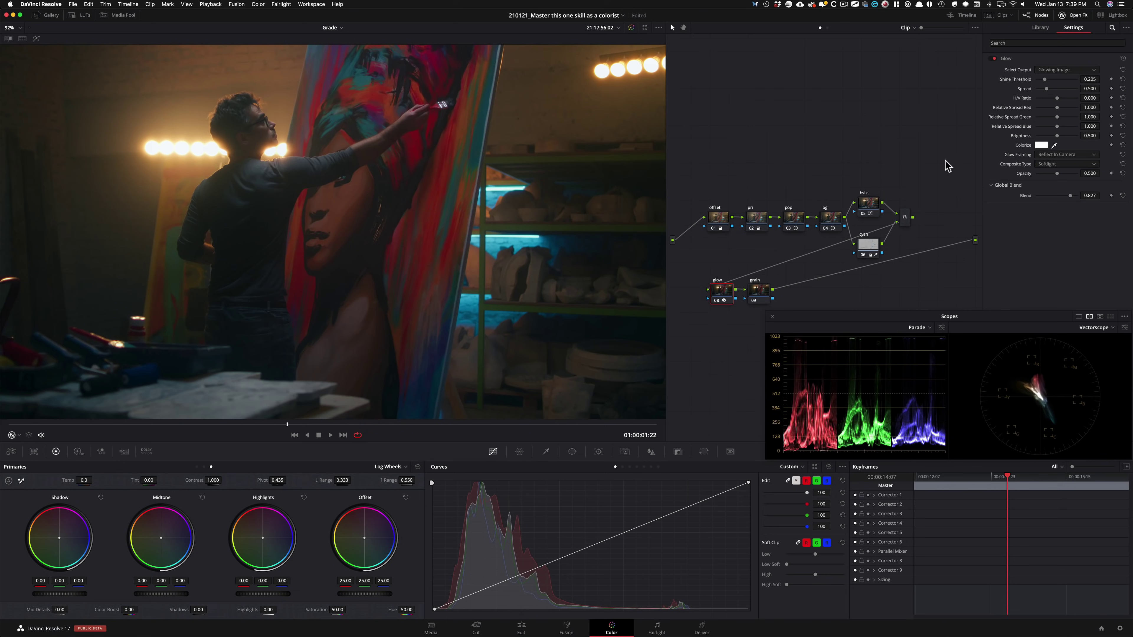
{"action": "key", "text": "ctrl+d"}
{"action": "key", "text": "ctrl+d"}
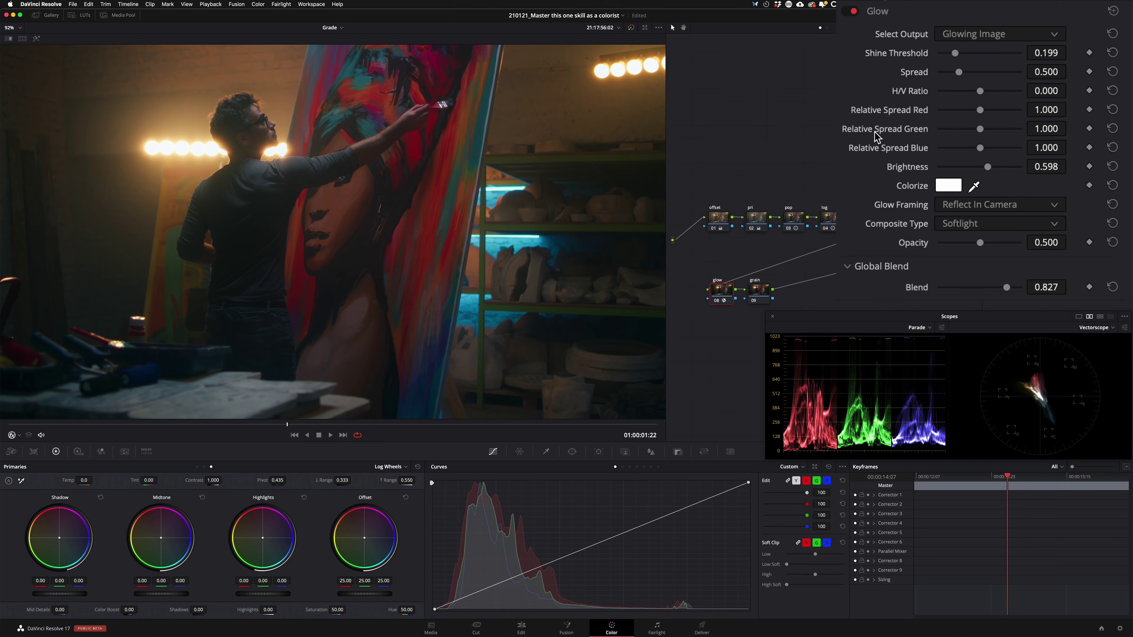
{"action": "key", "text": "ctrl+d"}
{"action": "key", "text": "ctrl+d"}
{"action": "key", "text": "ctrl+d"}
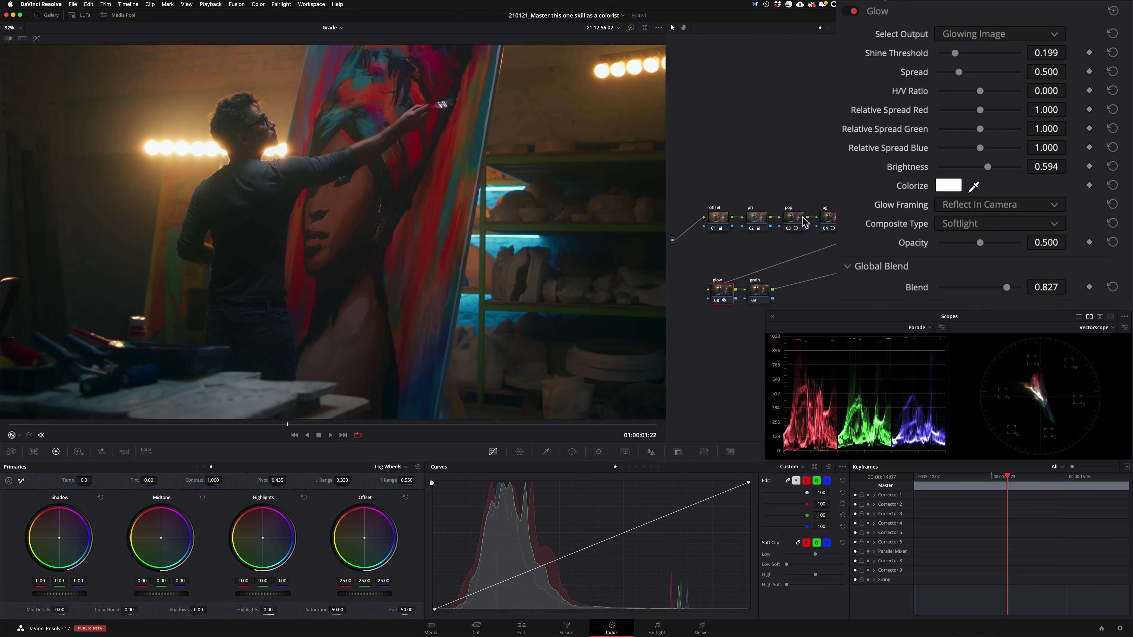
{"action": "key", "text": "ctrl+d"}
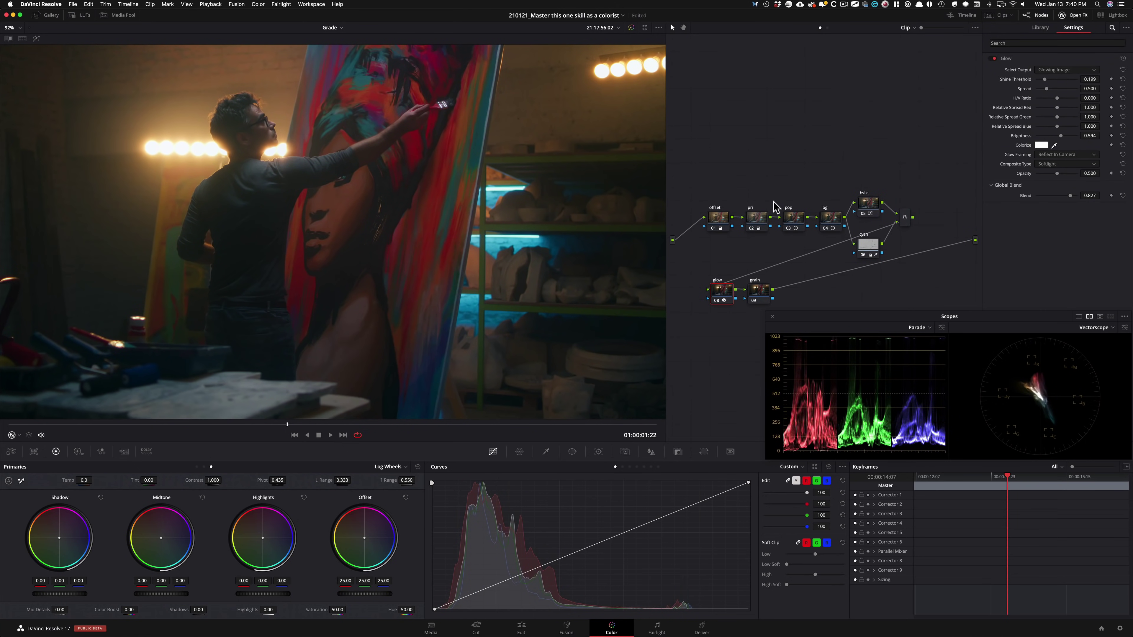
Select the grain node, magnify the painter's face and toggle the grain to inspect it.
{"action": "left_click", "coordinate": [756, 294]}
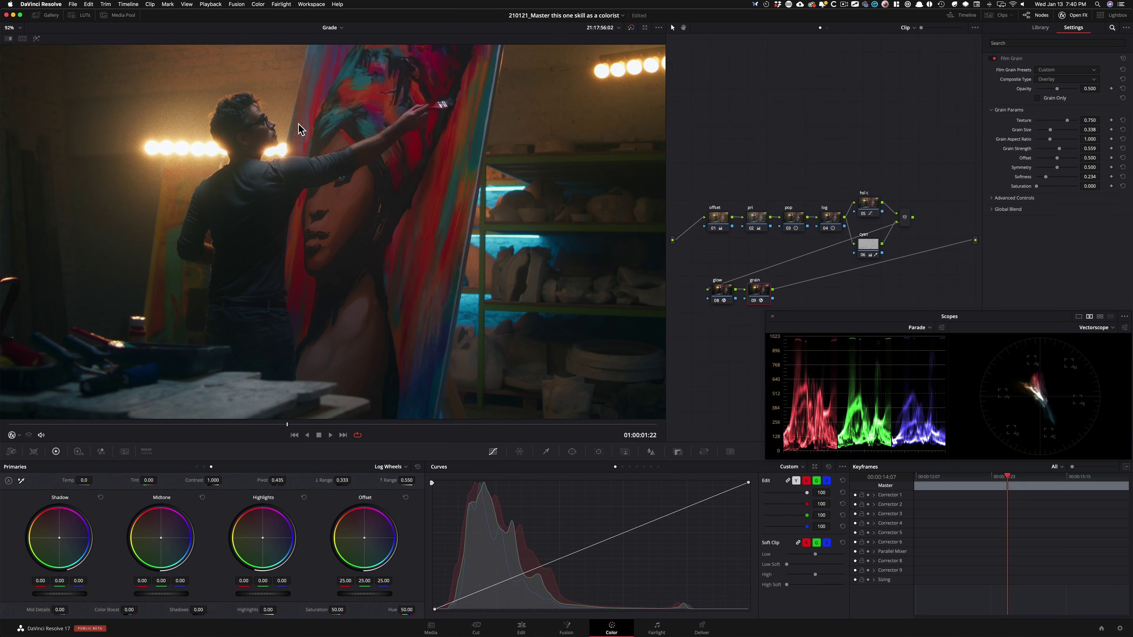
{"action": "key", "text": "super+equal"}
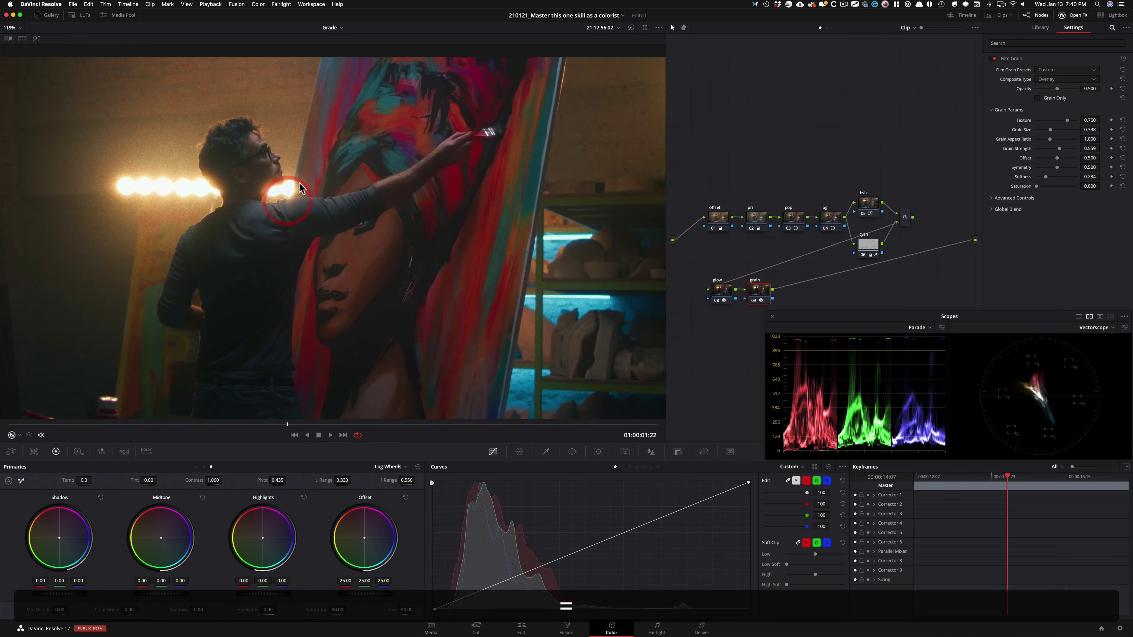
{"action": "key", "text": "super+equal"}
{"action": "key", "text": "super+equal"}
{"action": "key", "text": "super+equal"}
{"action": "key", "text": "super+equal"}
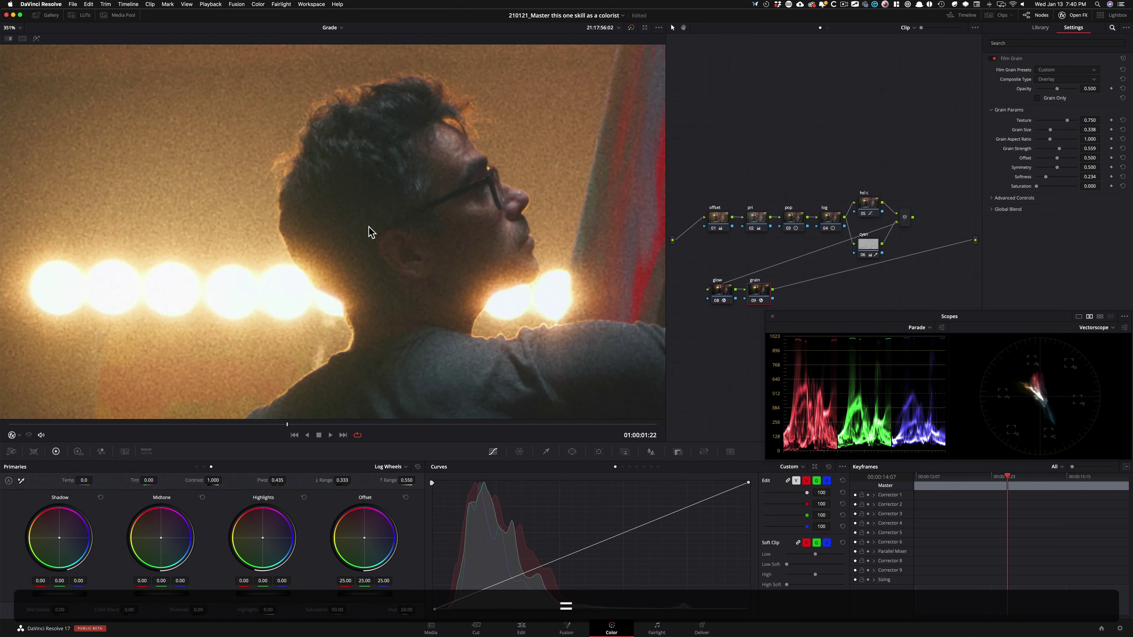
{"action": "key", "text": "super+d"}
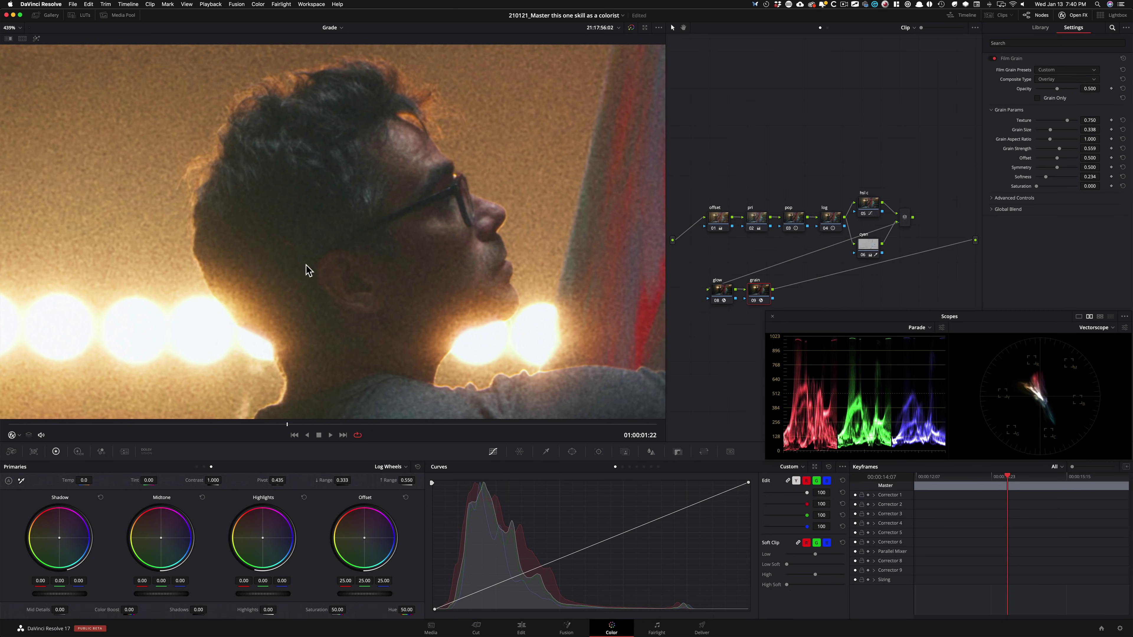
{"action": "key", "text": "super+d"}
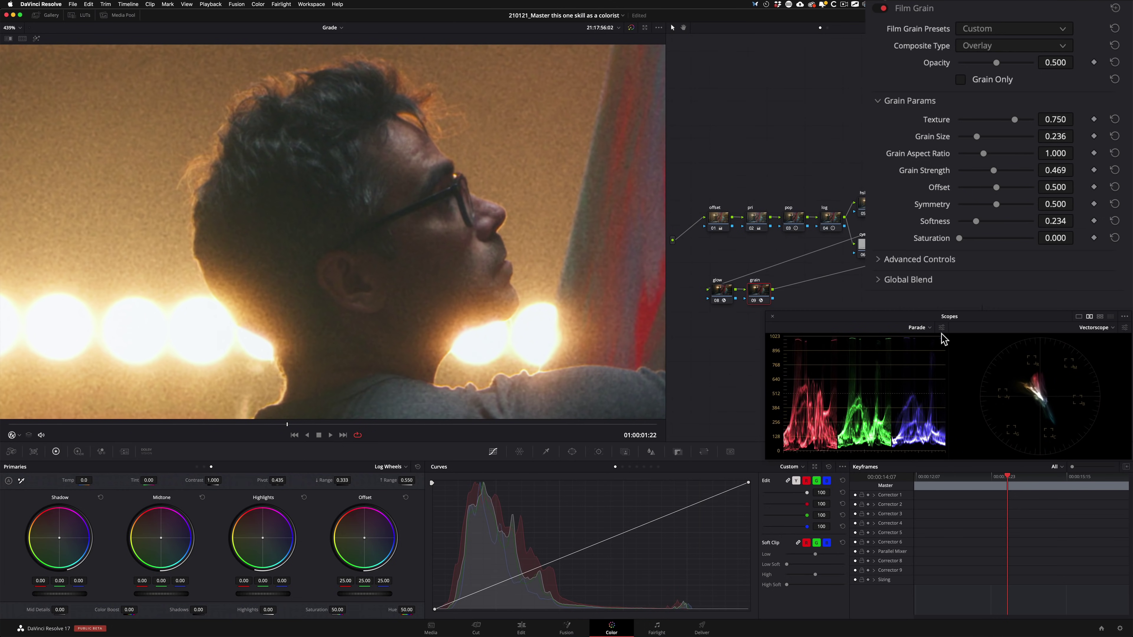
{"action": "key", "text": "shift+z"}
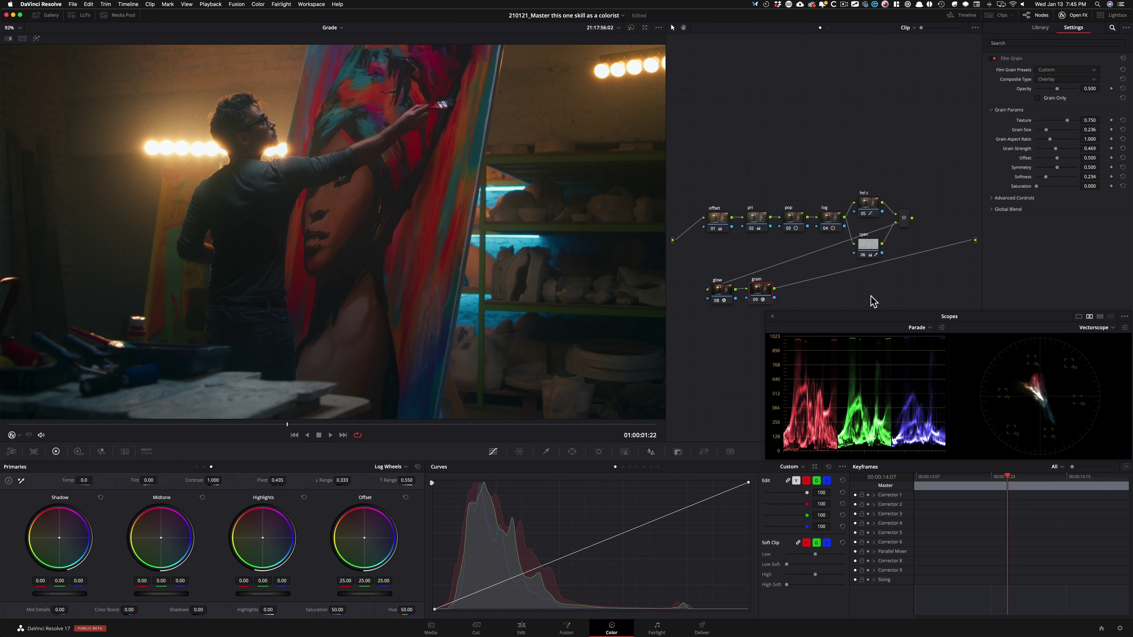
{"action": "key", "text": "alt+s"}
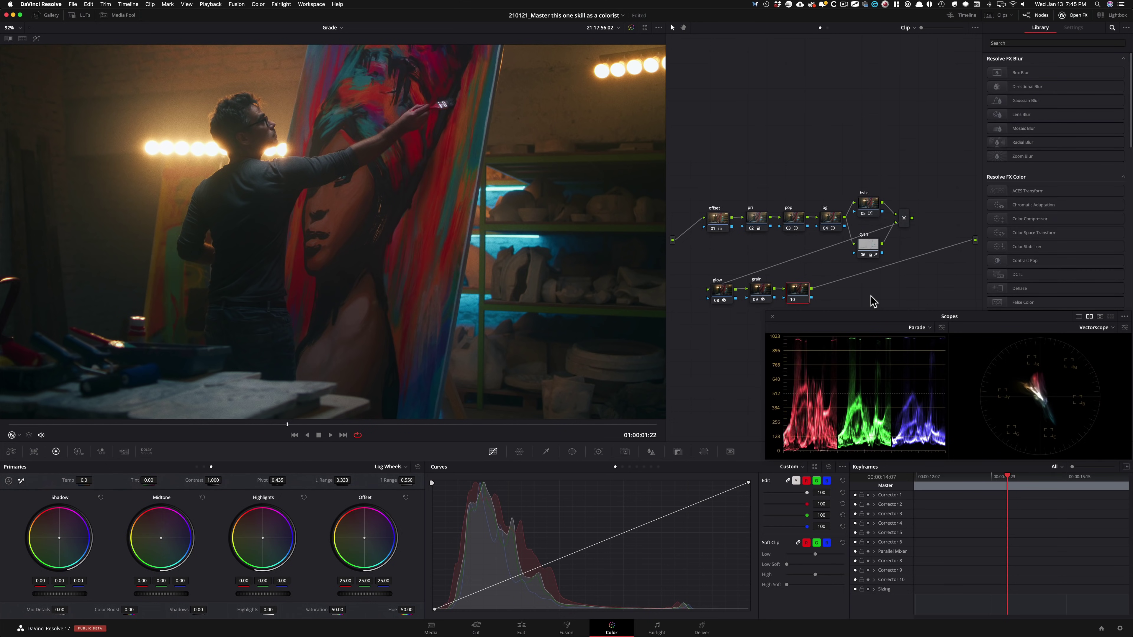
{"action": "type", "text": "g"}
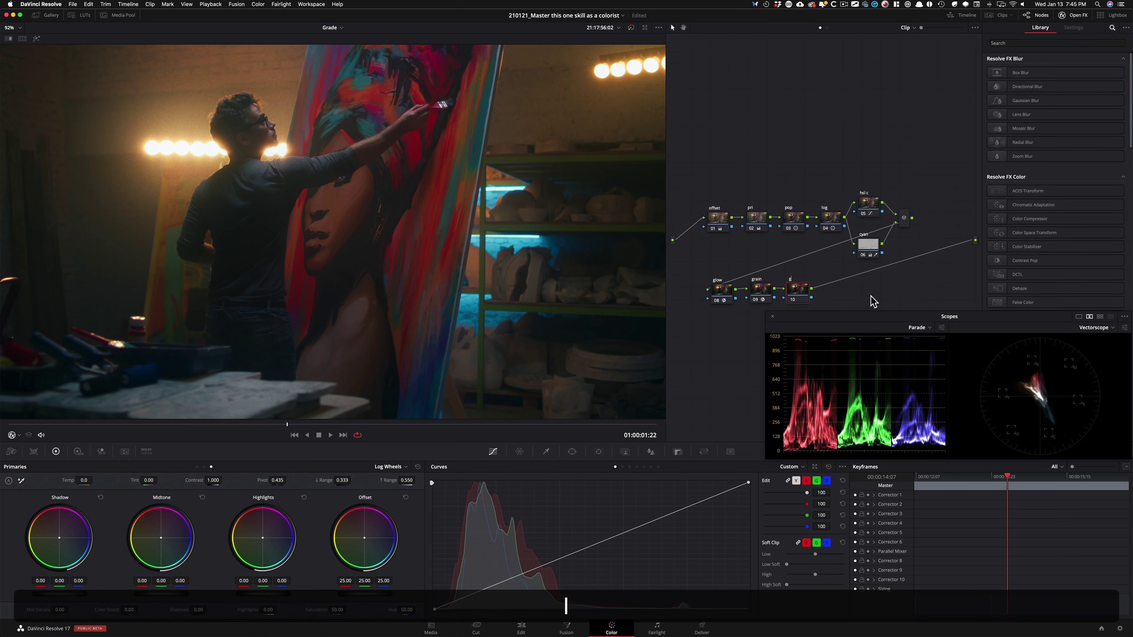
{"action": "type", "text": "lobal adj"}
{"action": "key", "text": "Return"}
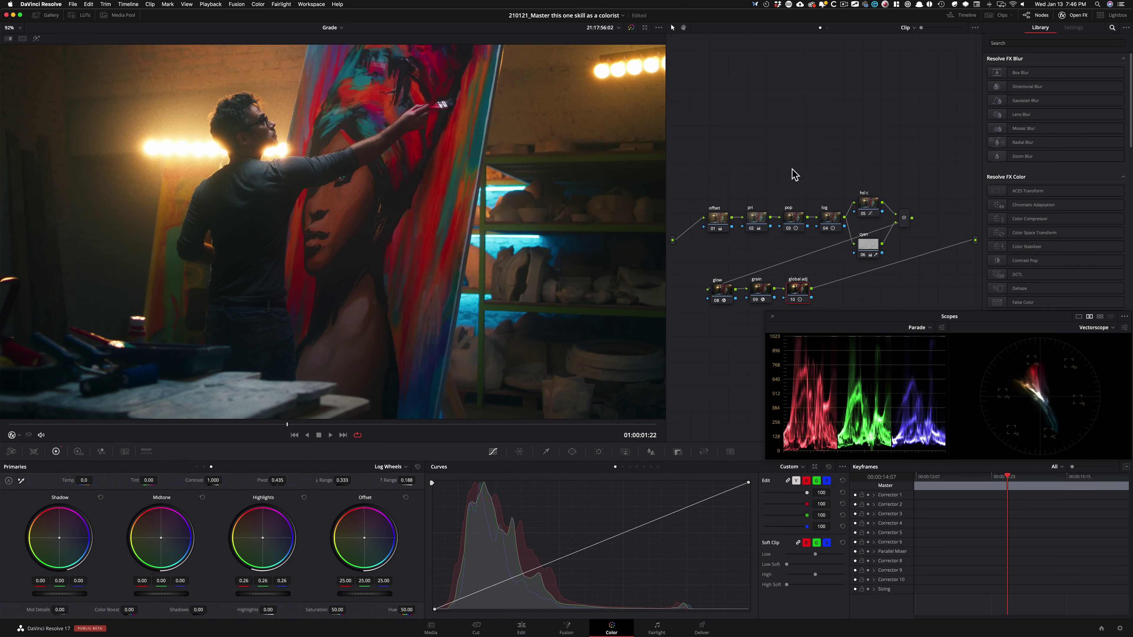
Insert a serial node labelled 'hi' before the offset node and show the HDR wheels.
{"action": "key", "text": "shift+'"}
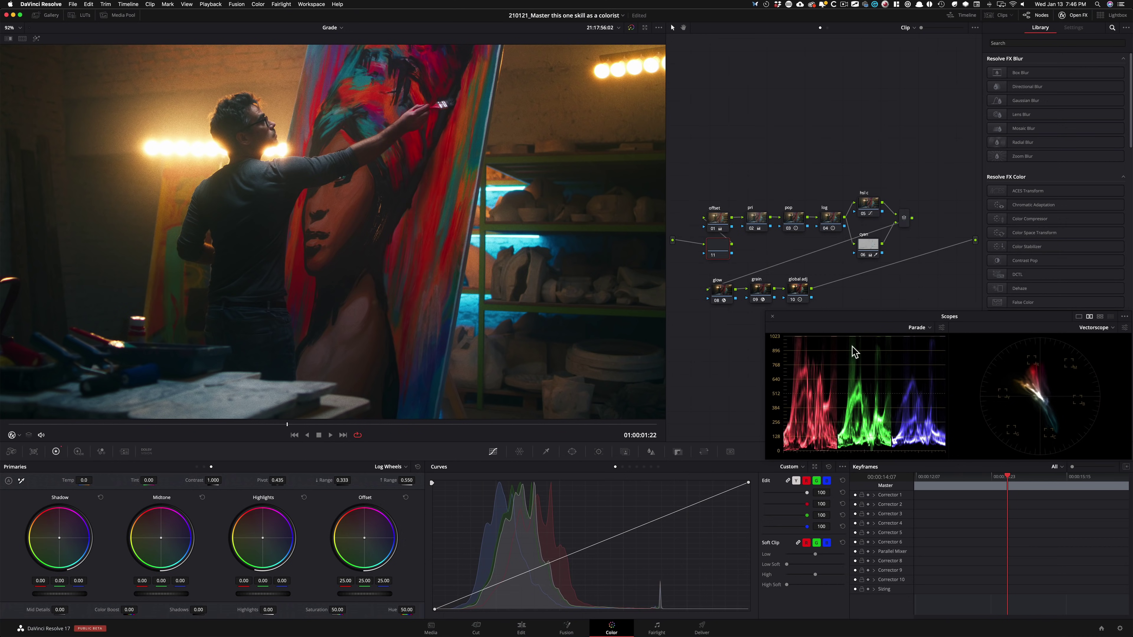
{"action": "key", "text": "shift+s"}
{"action": "key", "text": "Tab"}
{"action": "type", "text": "hi"}
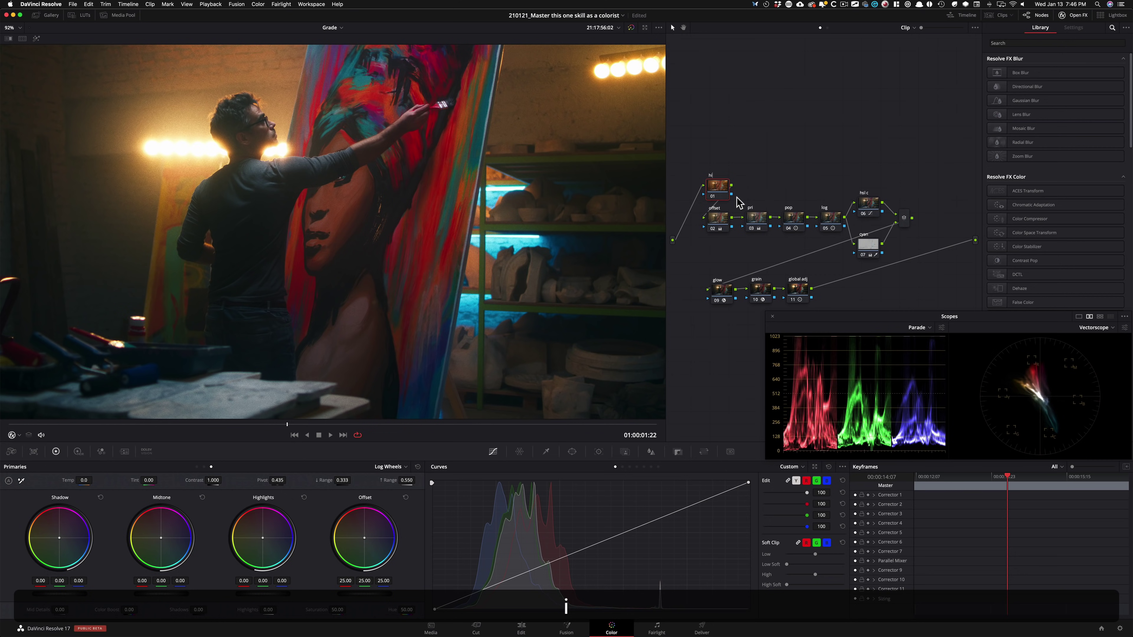
{"action": "key", "text": "Return"}
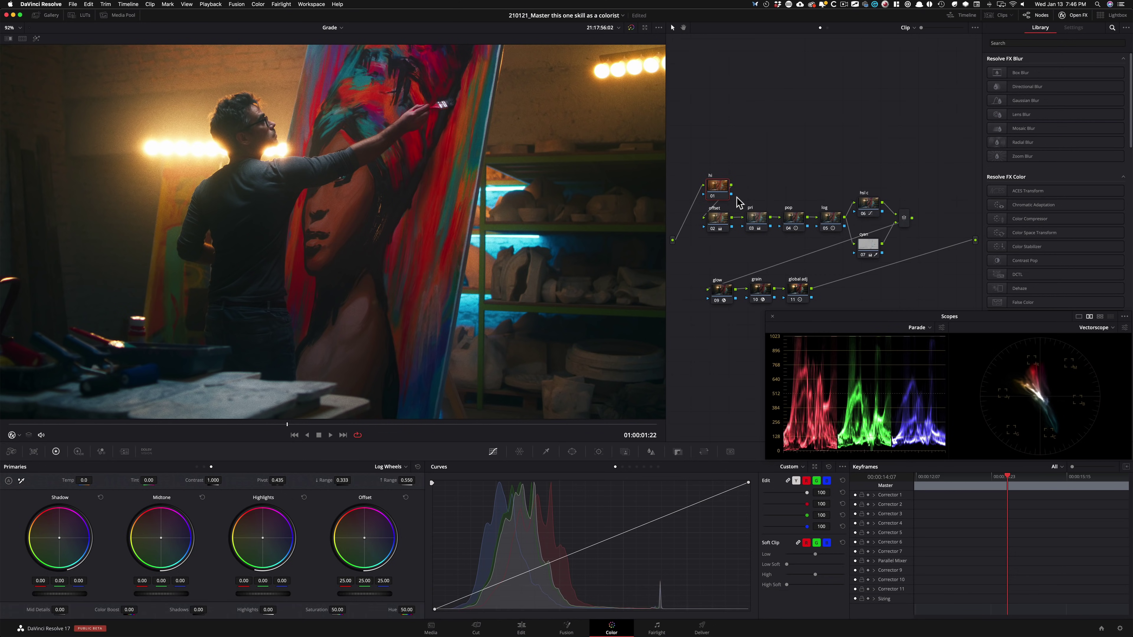
{"action": "key", "text": "alt+h"}
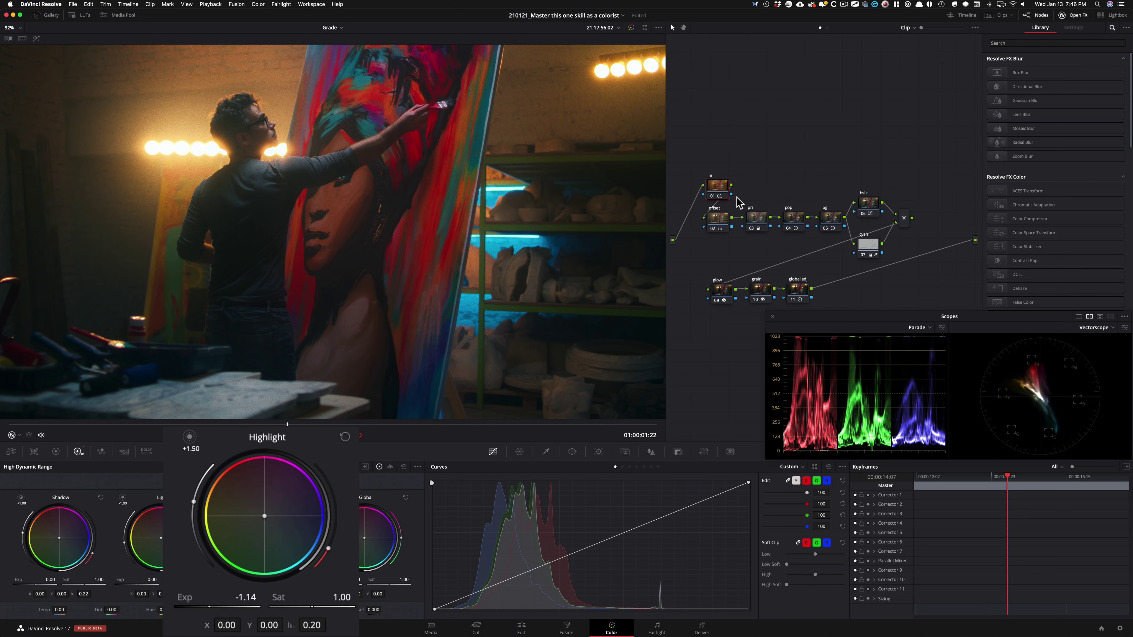
Toggle the hi node to compare its highlight taming, then select every node.
{"action": "key", "text": "super+d"}
{"action": "key", "text": "super+d"}
{"action": "key", "text": "super+d"}
{"action": "key", "text": "super+d"}
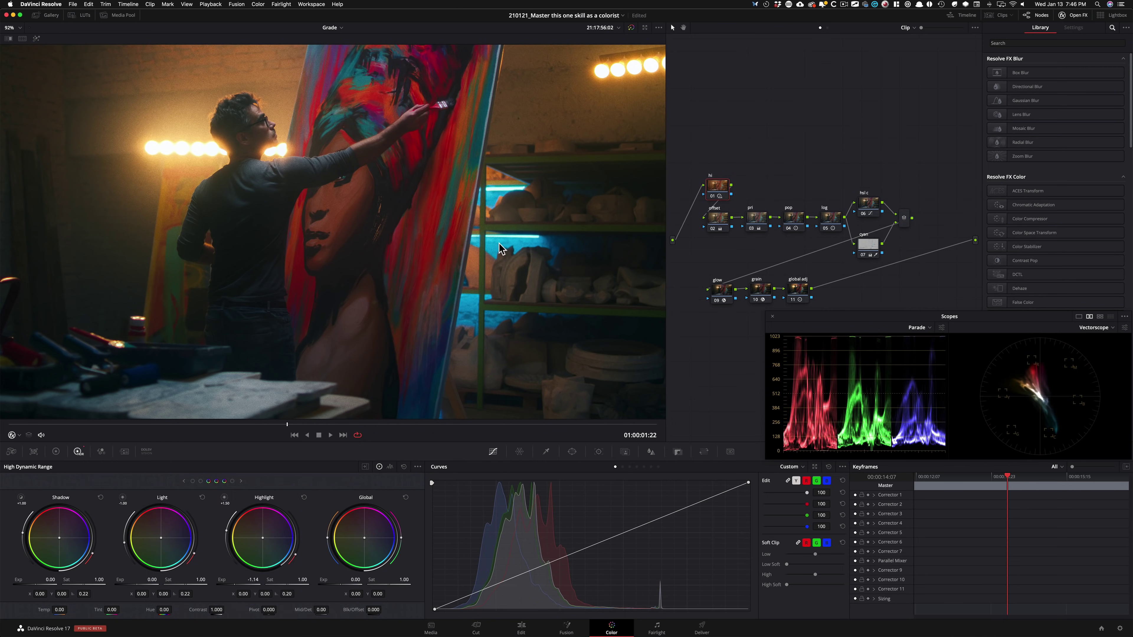
{"action": "key", "text": "super+d"}
{"action": "key", "text": "super+d"}
{"action": "key", "text": "super+d"}
{"action": "key", "text": "super+d"}
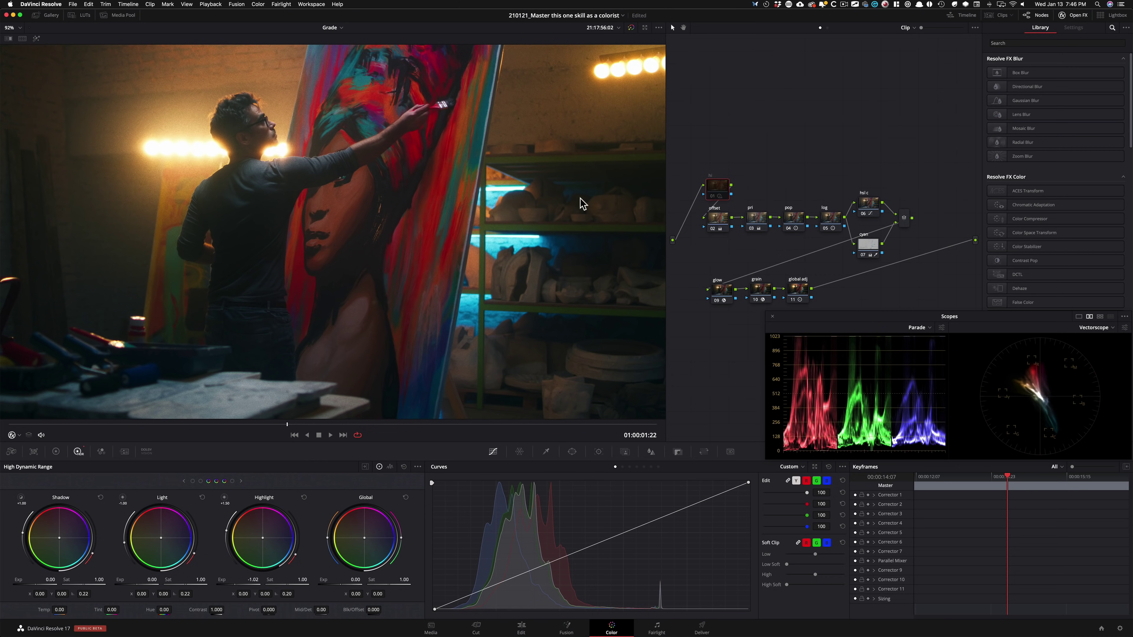
{"action": "key", "text": "super+d"}
{"action": "key", "text": "super+d"}
{"action": "key", "text": "super+d"}
{"action": "key", "text": "super+d"}
{"action": "key", "text": "super+d"}
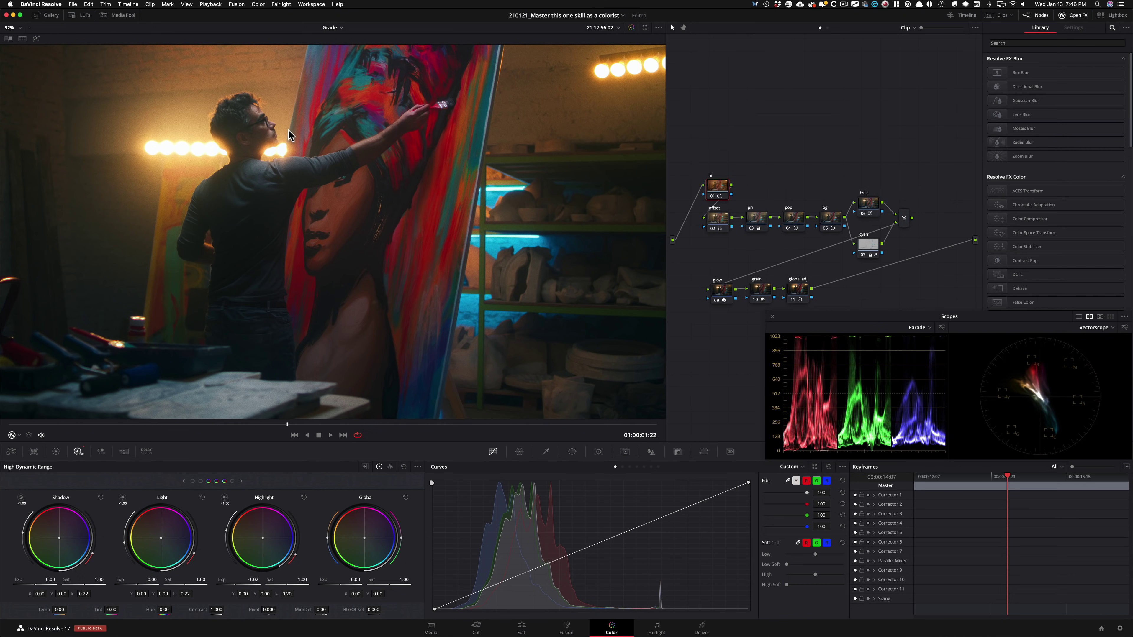
{"action": "key", "text": "super+d"}
{"action": "key", "text": "super+d"}
{"action": "key", "text": "super+d"}
{"action": "key", "text": "super+d"}
{"action": "left_click_drag", "start_coordinate": [692, 152], "coordinate": [934, 311]}
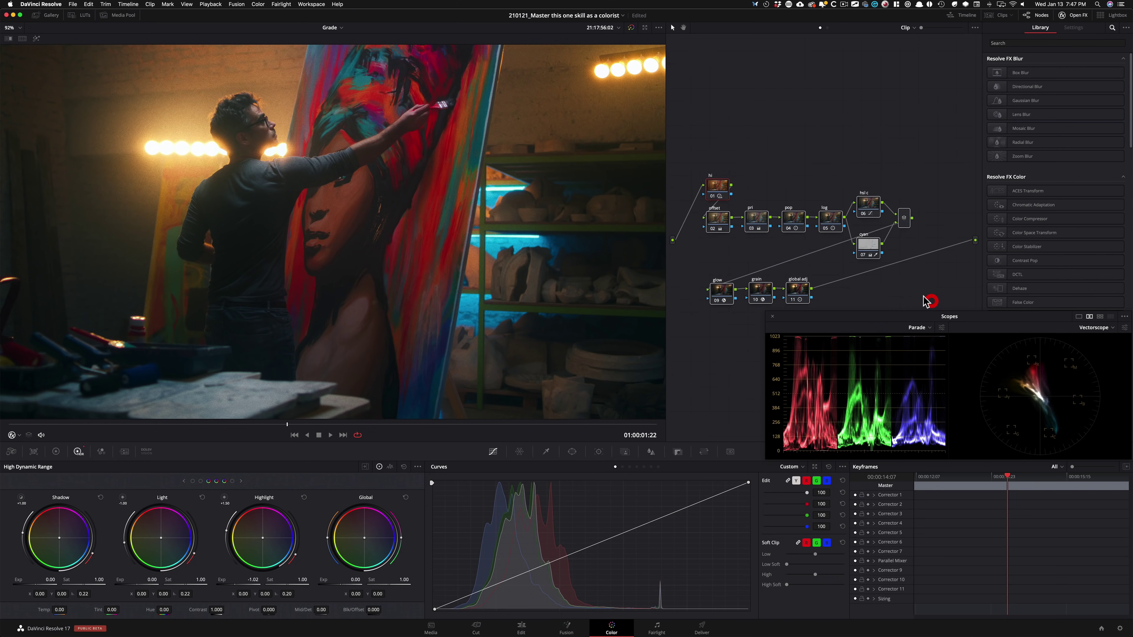
Disable every node in the chain, then re-enable just the offset node.
{"action": "key", "text": "super+d"}
{"action": "left_click", "coordinate": [789, 132]}
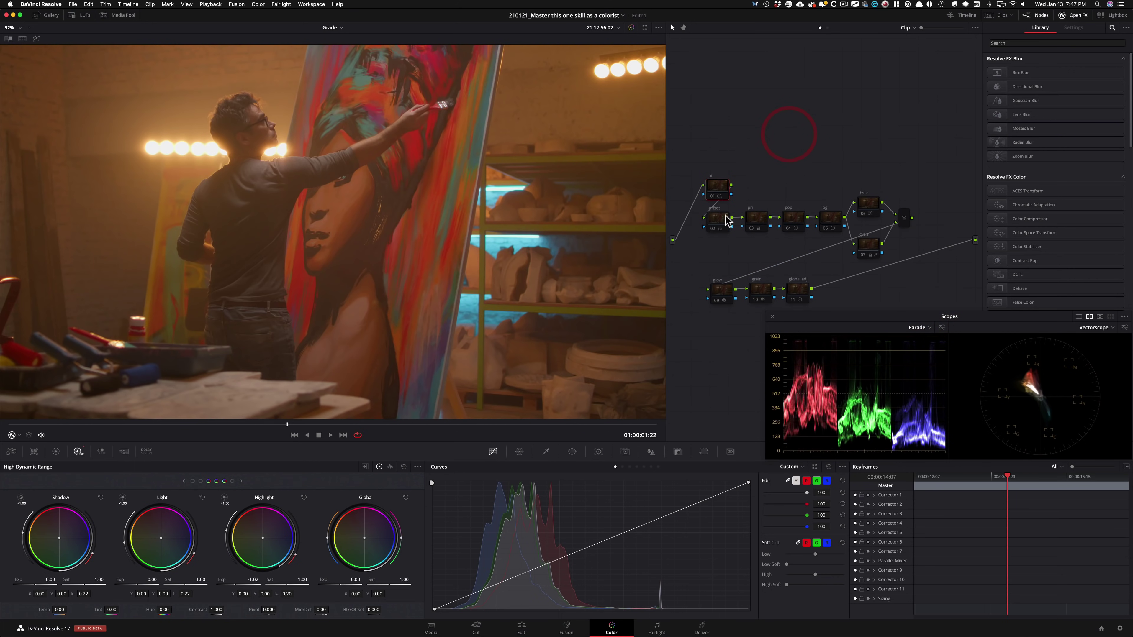
{"action": "left_click", "coordinate": [716, 222]}
{"action": "key", "text": "super+d"}
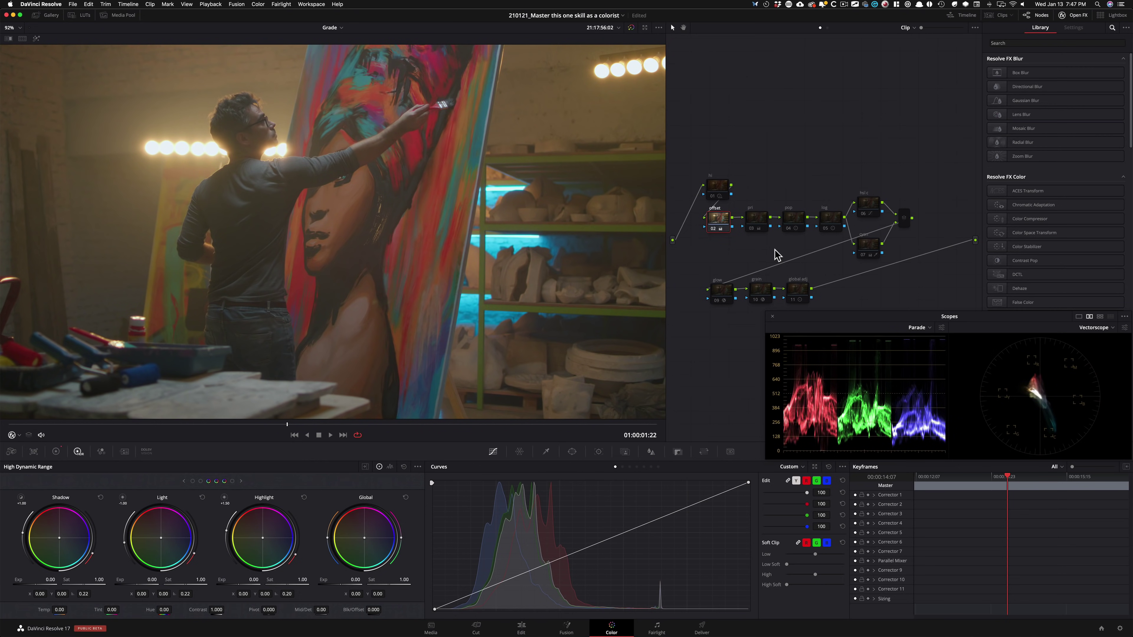
Step past pri and pop, re-enable log and hsl c, toggling hsl c to compare.
{"action": "key", "text": "shift+apostrophe"}
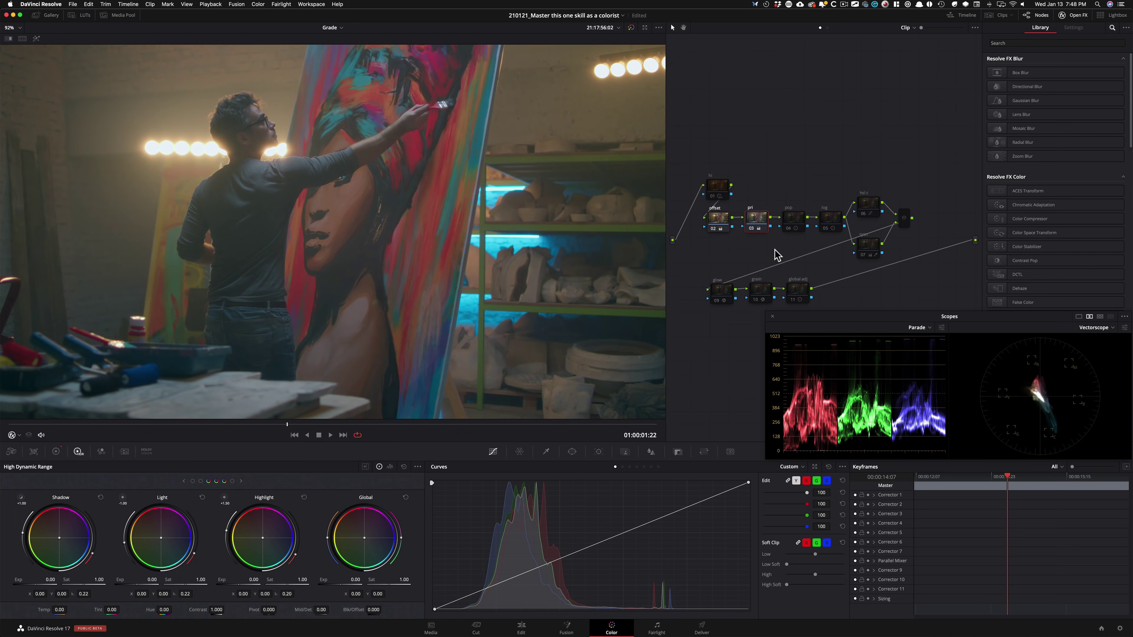
{"action": "key", "text": "shift+apostrophe"}
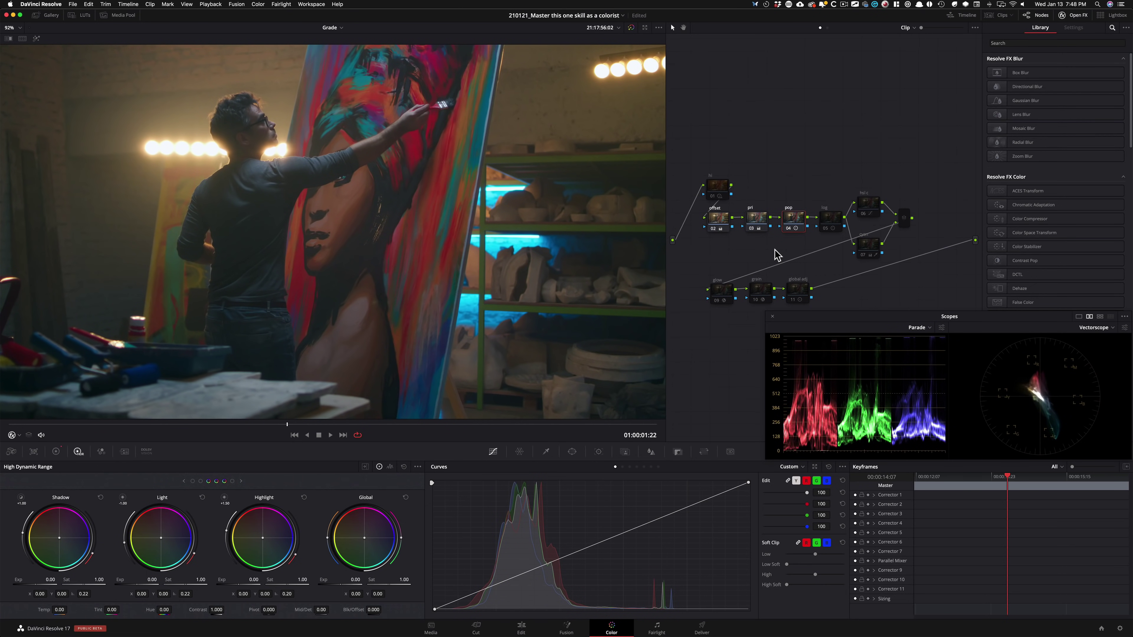
{"action": "key", "text": "shift+apostrophe"}
{"action": "key", "text": "ctrl+d"}
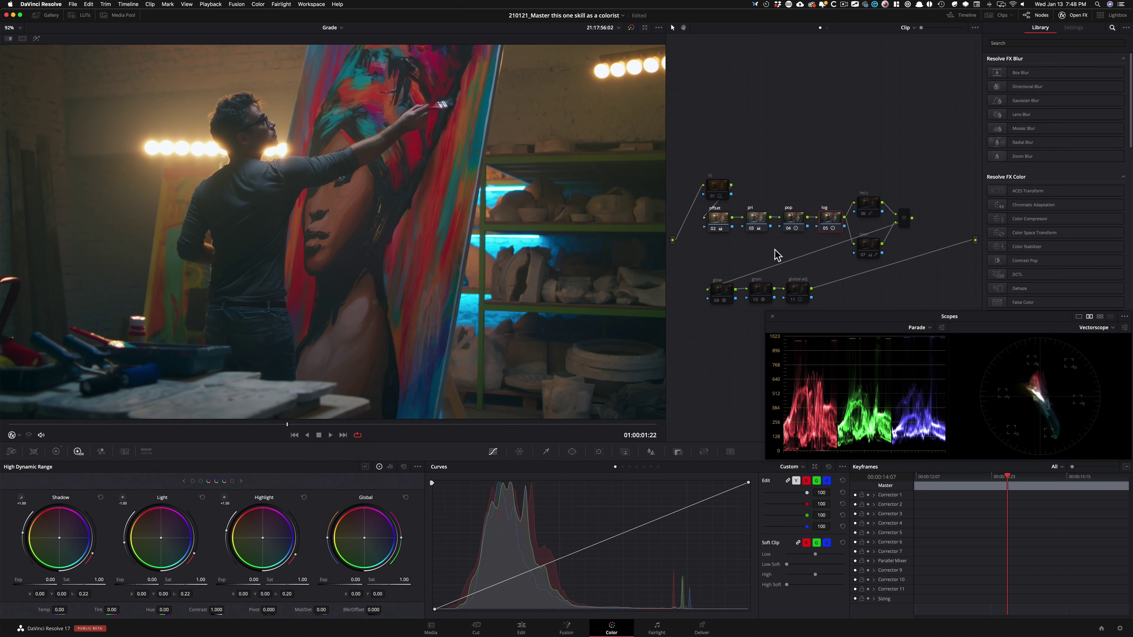
{"action": "key", "text": "shift+apostrophe"}
{"action": "key", "text": "ctrl+d"}
{"action": "key", "text": "ctrl+d"}
{"action": "key", "text": "ctrl+d"}
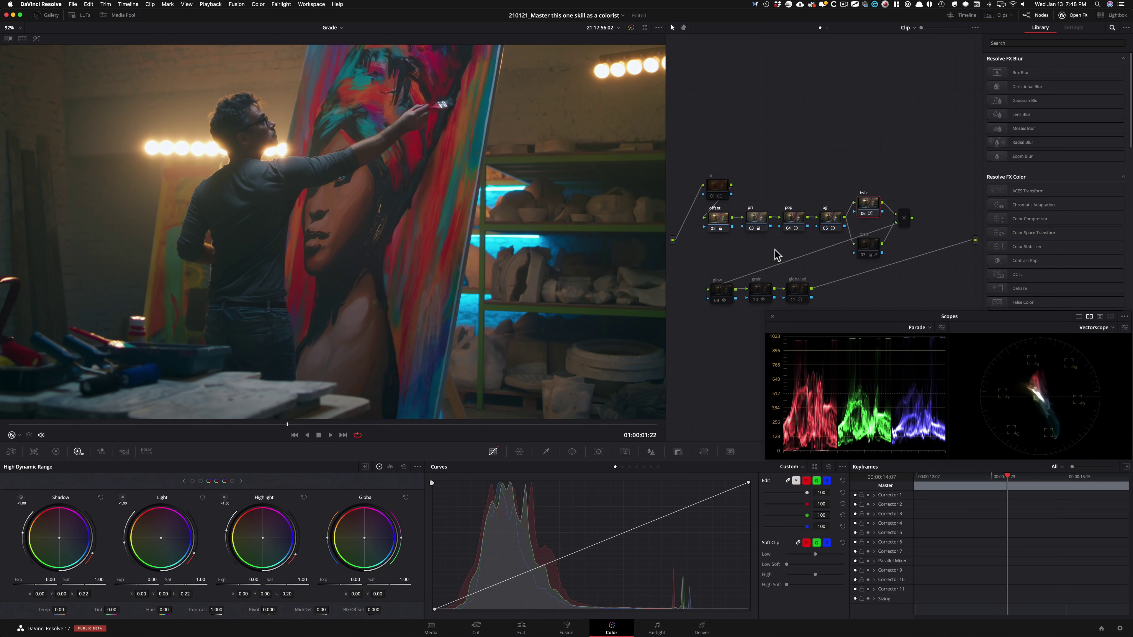
{"action": "key", "text": "ctrl+d"}
{"action": "key", "text": "ctrl+d"}
Re-enable the cyan node, flipping it off and on to compare the shot with and without it.
{"action": "key", "text": "shift+apostrophe"}
{"action": "key", "text": "ctrl+d"}
{"action": "key", "text": "ctrl+d"}
{"action": "key", "text": "ctrl+d"}
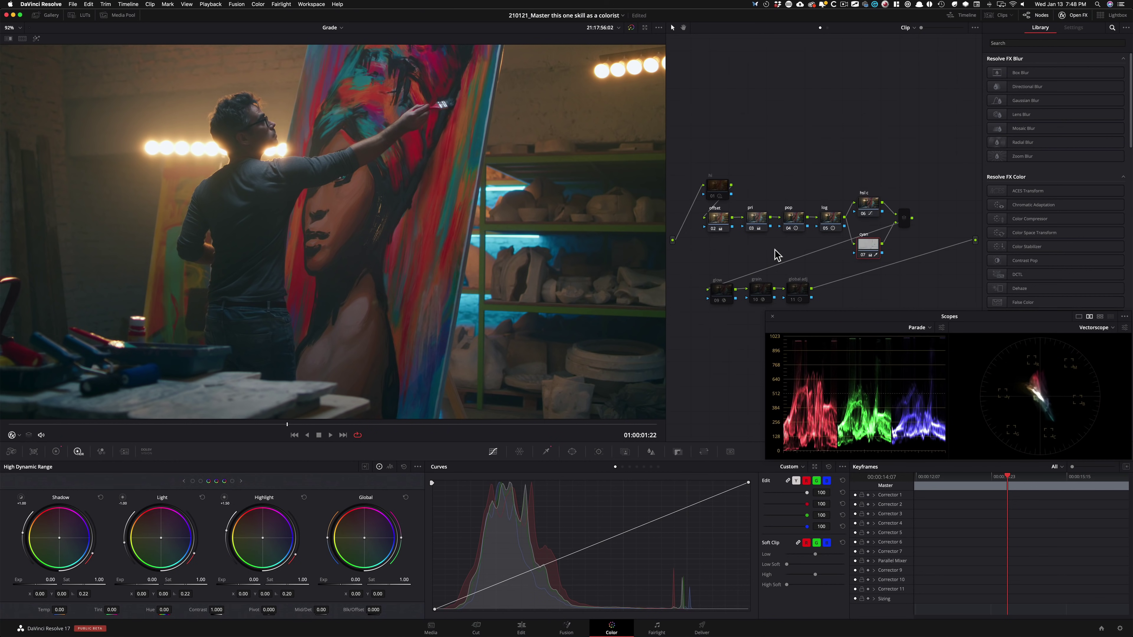
{"action": "key", "text": "ctrl+d"}
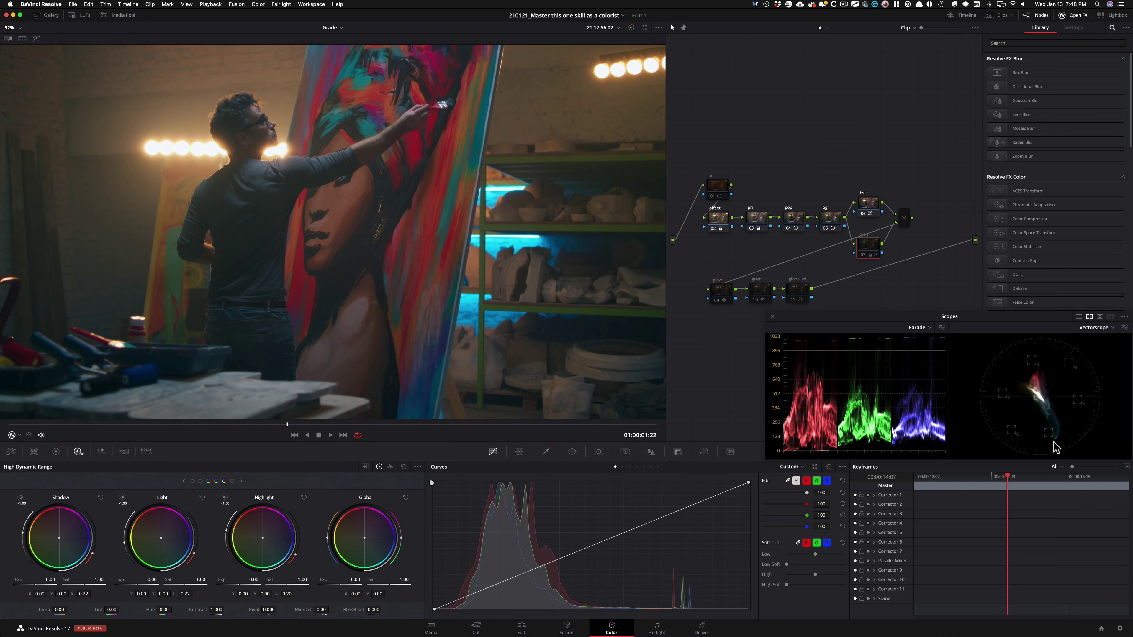
{"action": "key", "text": "ctrl+d"}
{"action": "key", "text": "ctrl+d"}
{"action": "key", "text": "ctrl+d"}
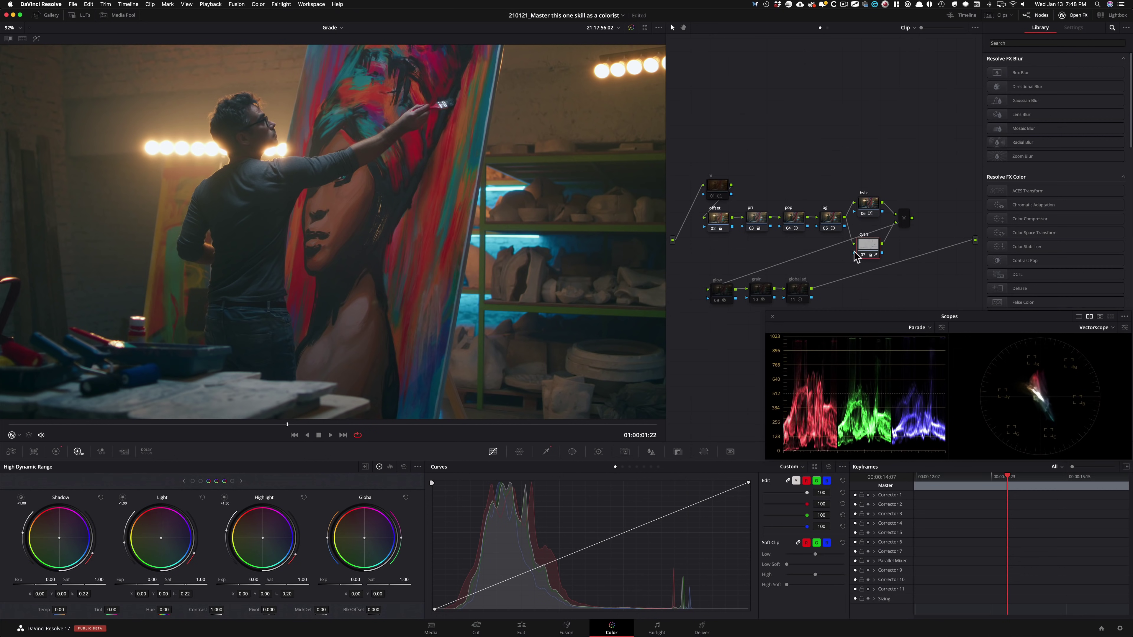
{"action": "key", "text": "ctrl+d"}
{"action": "key", "text": "ctrl+d"}
{"action": "key", "text": "shift+apostrophe"}
{"action": "key", "text": "ctrl+d"}
{"action": "key", "text": "ctrl+d"}
{"action": "key", "text": "ctrl+d"}
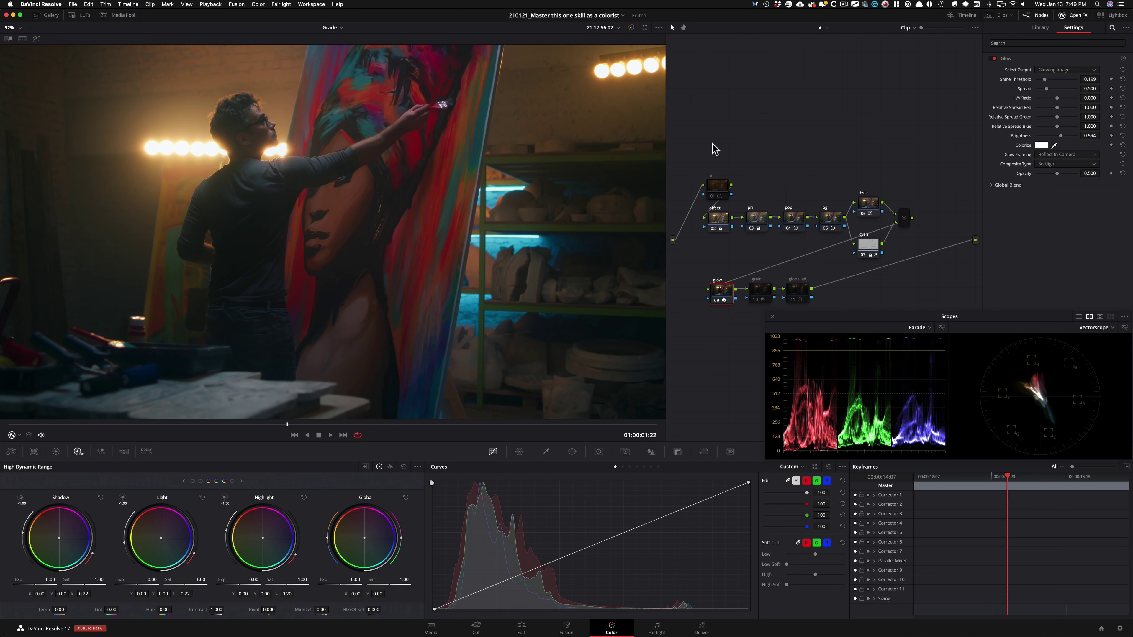
Turn the glow node back on after comparing, and move on to the grain node.
{"action": "key", "text": "shift+d"}
{"action": "key", "text": "ctrl+d"}
{"action": "key", "text": "alt+shift+apostrophe"}
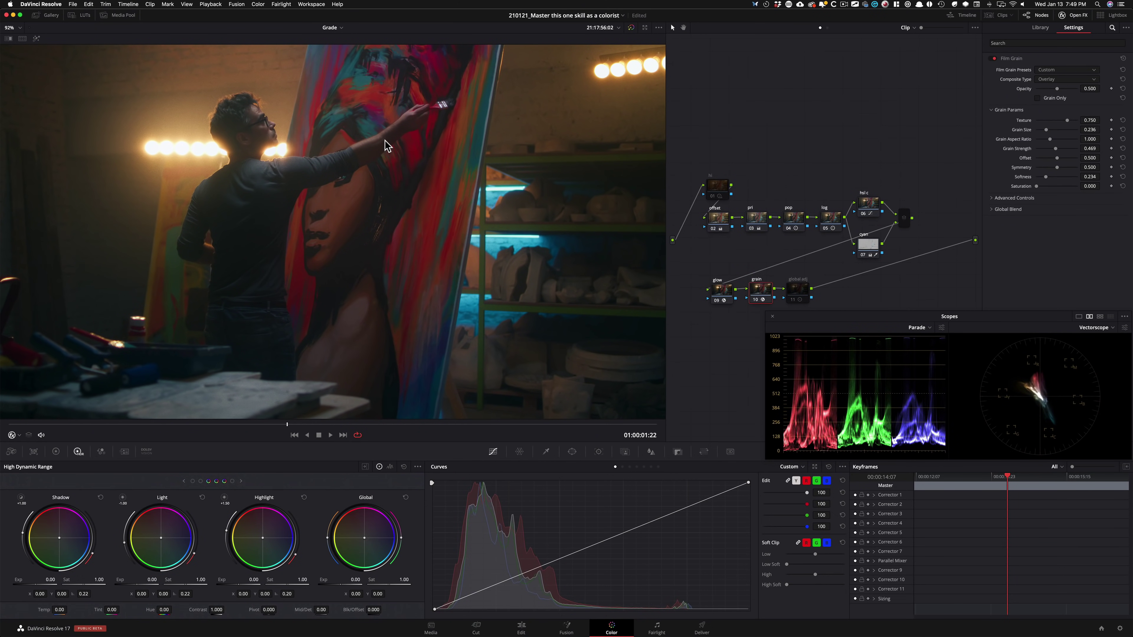
Toggle global adj off and on to compare, leaving it enabled, and select the hi node.
{"action": "key", "text": "alt+shift+apostrophe"}
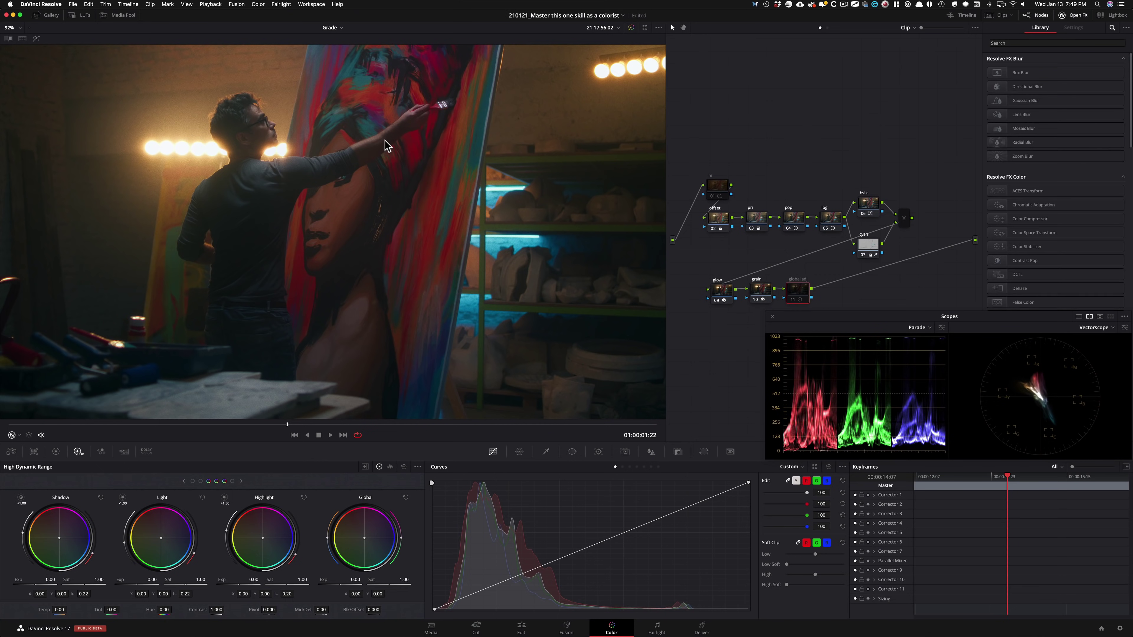
{"action": "key", "text": "super+d"}
{"action": "key", "text": "super+d"}
{"action": "key", "text": "super+d"}
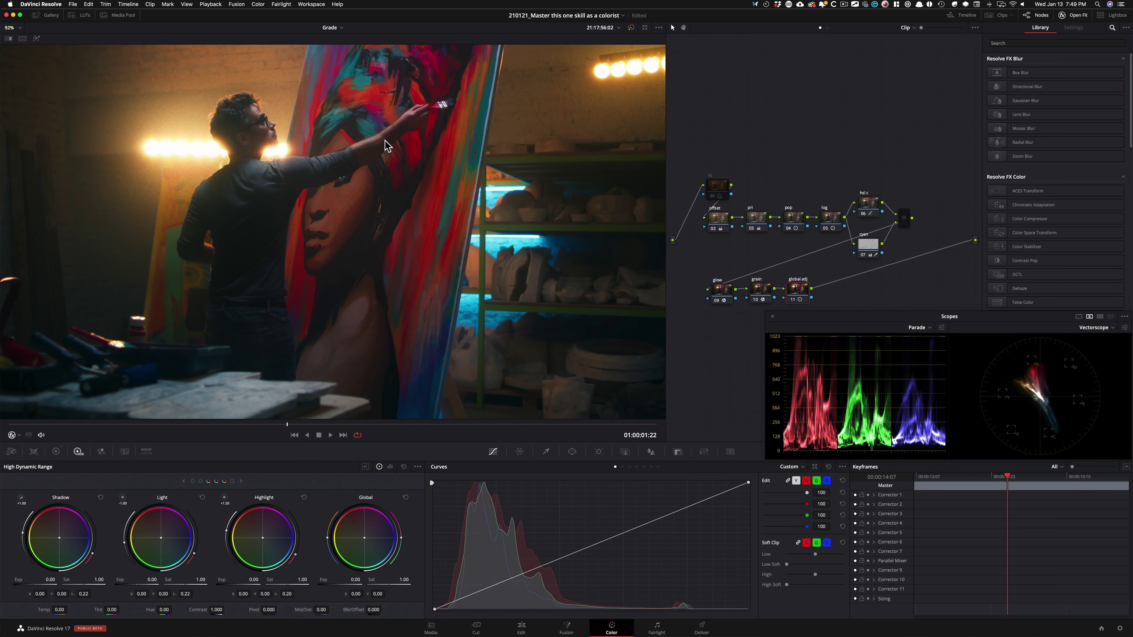
{"action": "key", "text": "super+d"}
{"action": "key", "text": "super+d"}
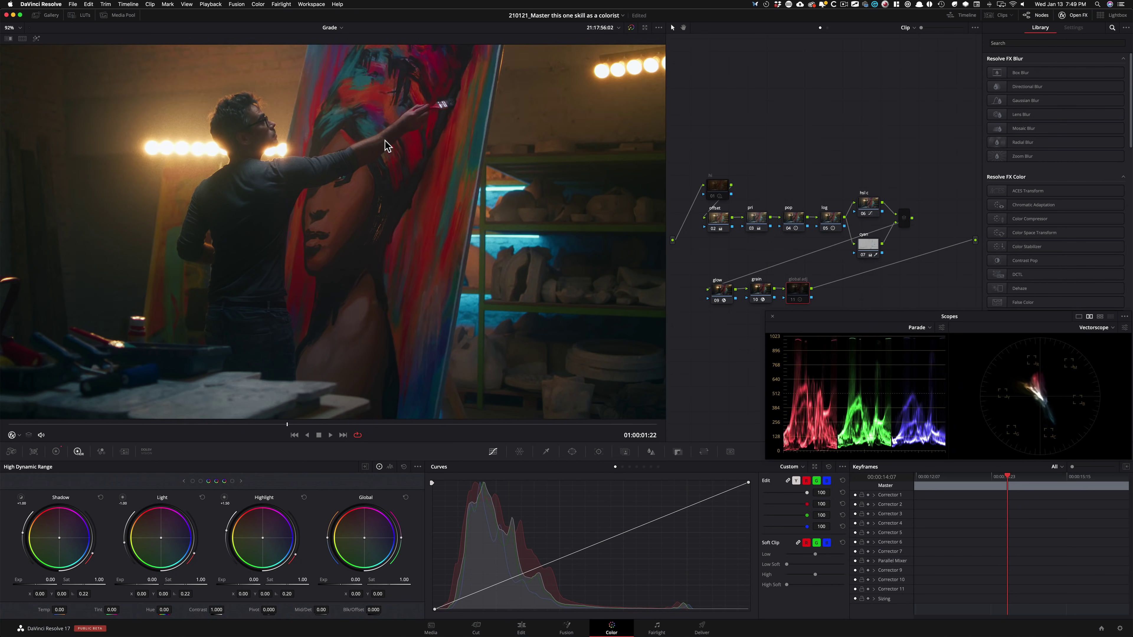
{"action": "key", "text": "super+d"}
{"action": "key", "text": "super+d"}
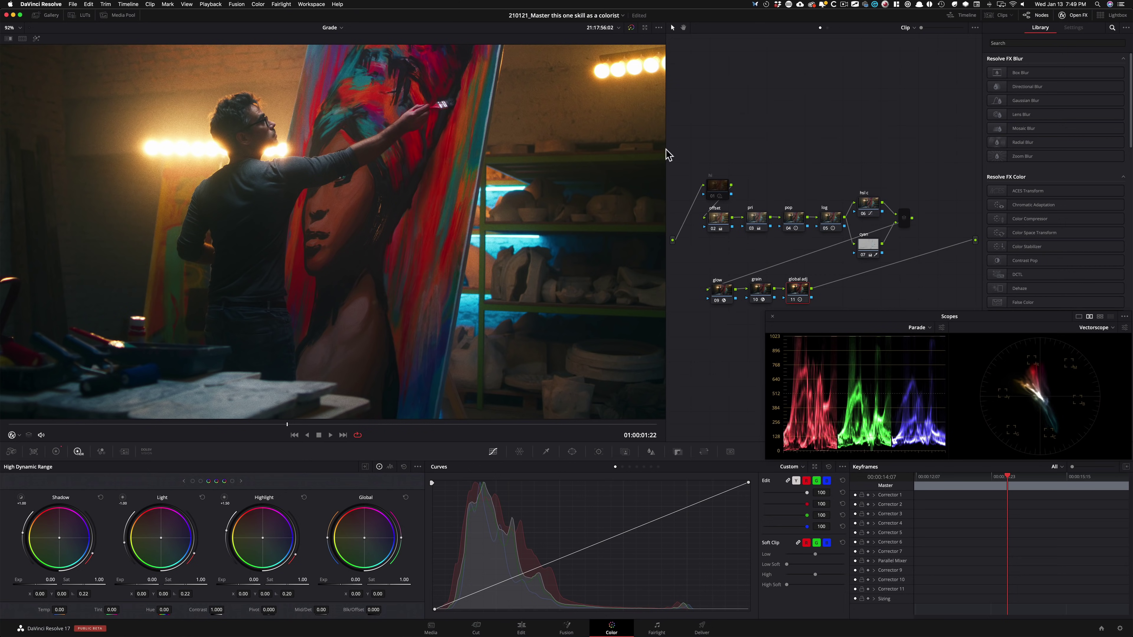
{"action": "left_click", "coordinate": [718, 188]}
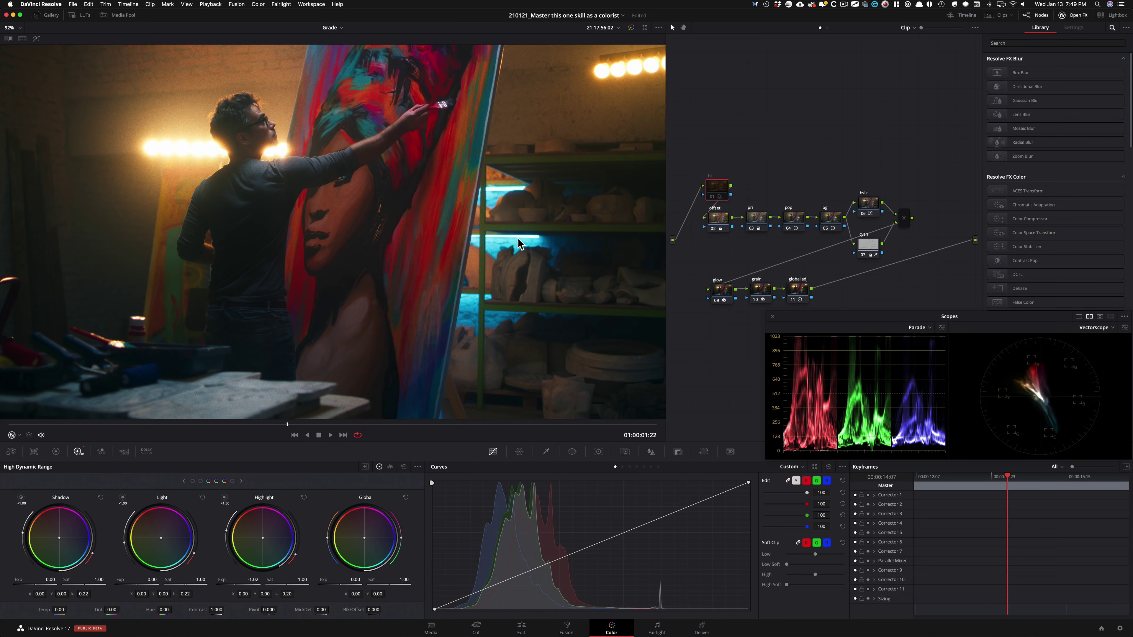
{"action": "key", "text": "ctrl+d"}
{"action": "key", "text": "ctrl+d"}
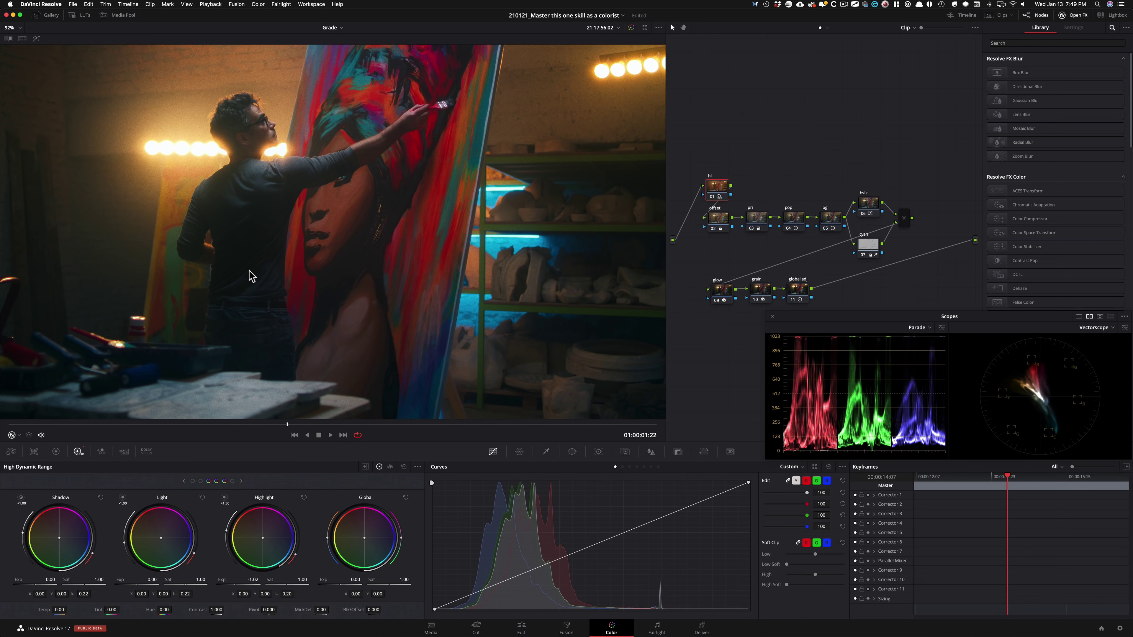
{"action": "left_click", "coordinate": [905, 219]}
{"action": "key", "text": "shift+d"}
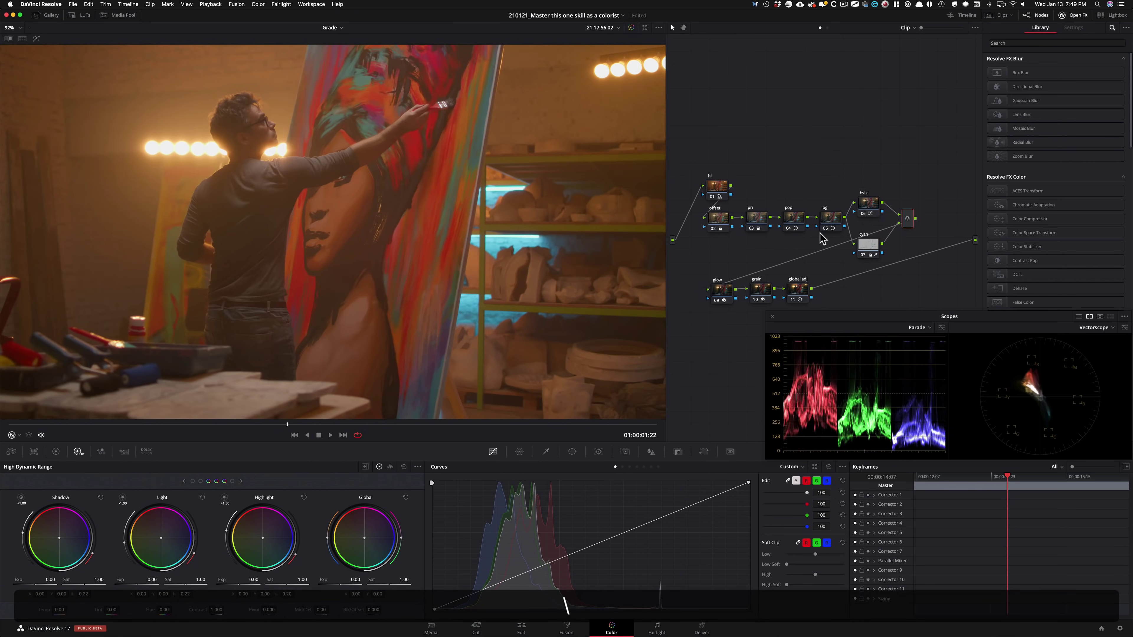
{"action": "key", "text": "shift+d"}
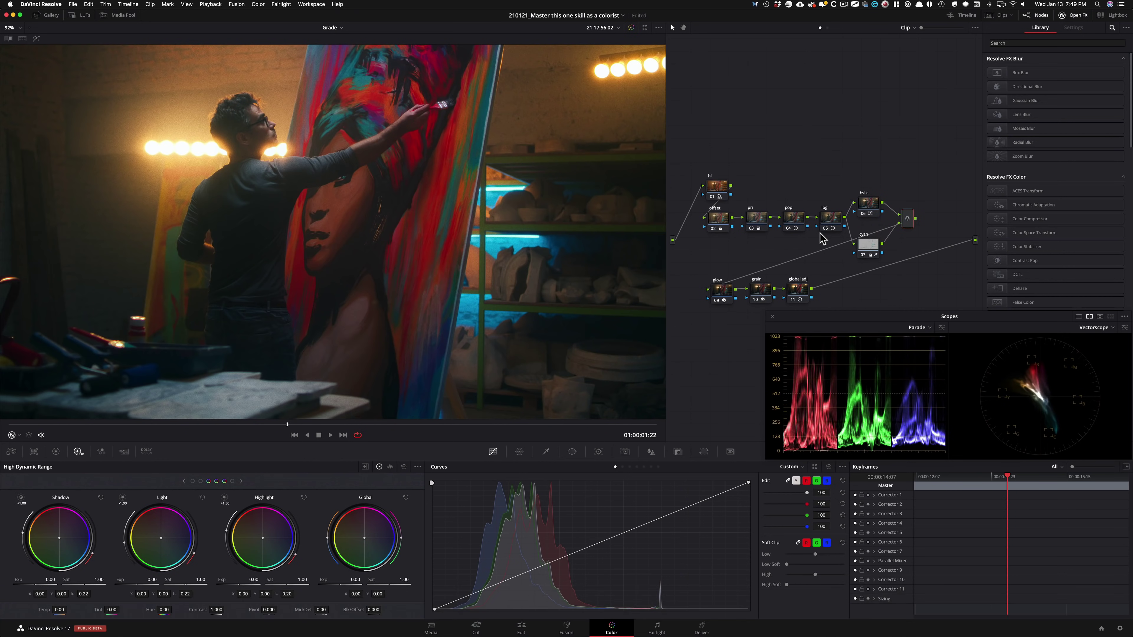